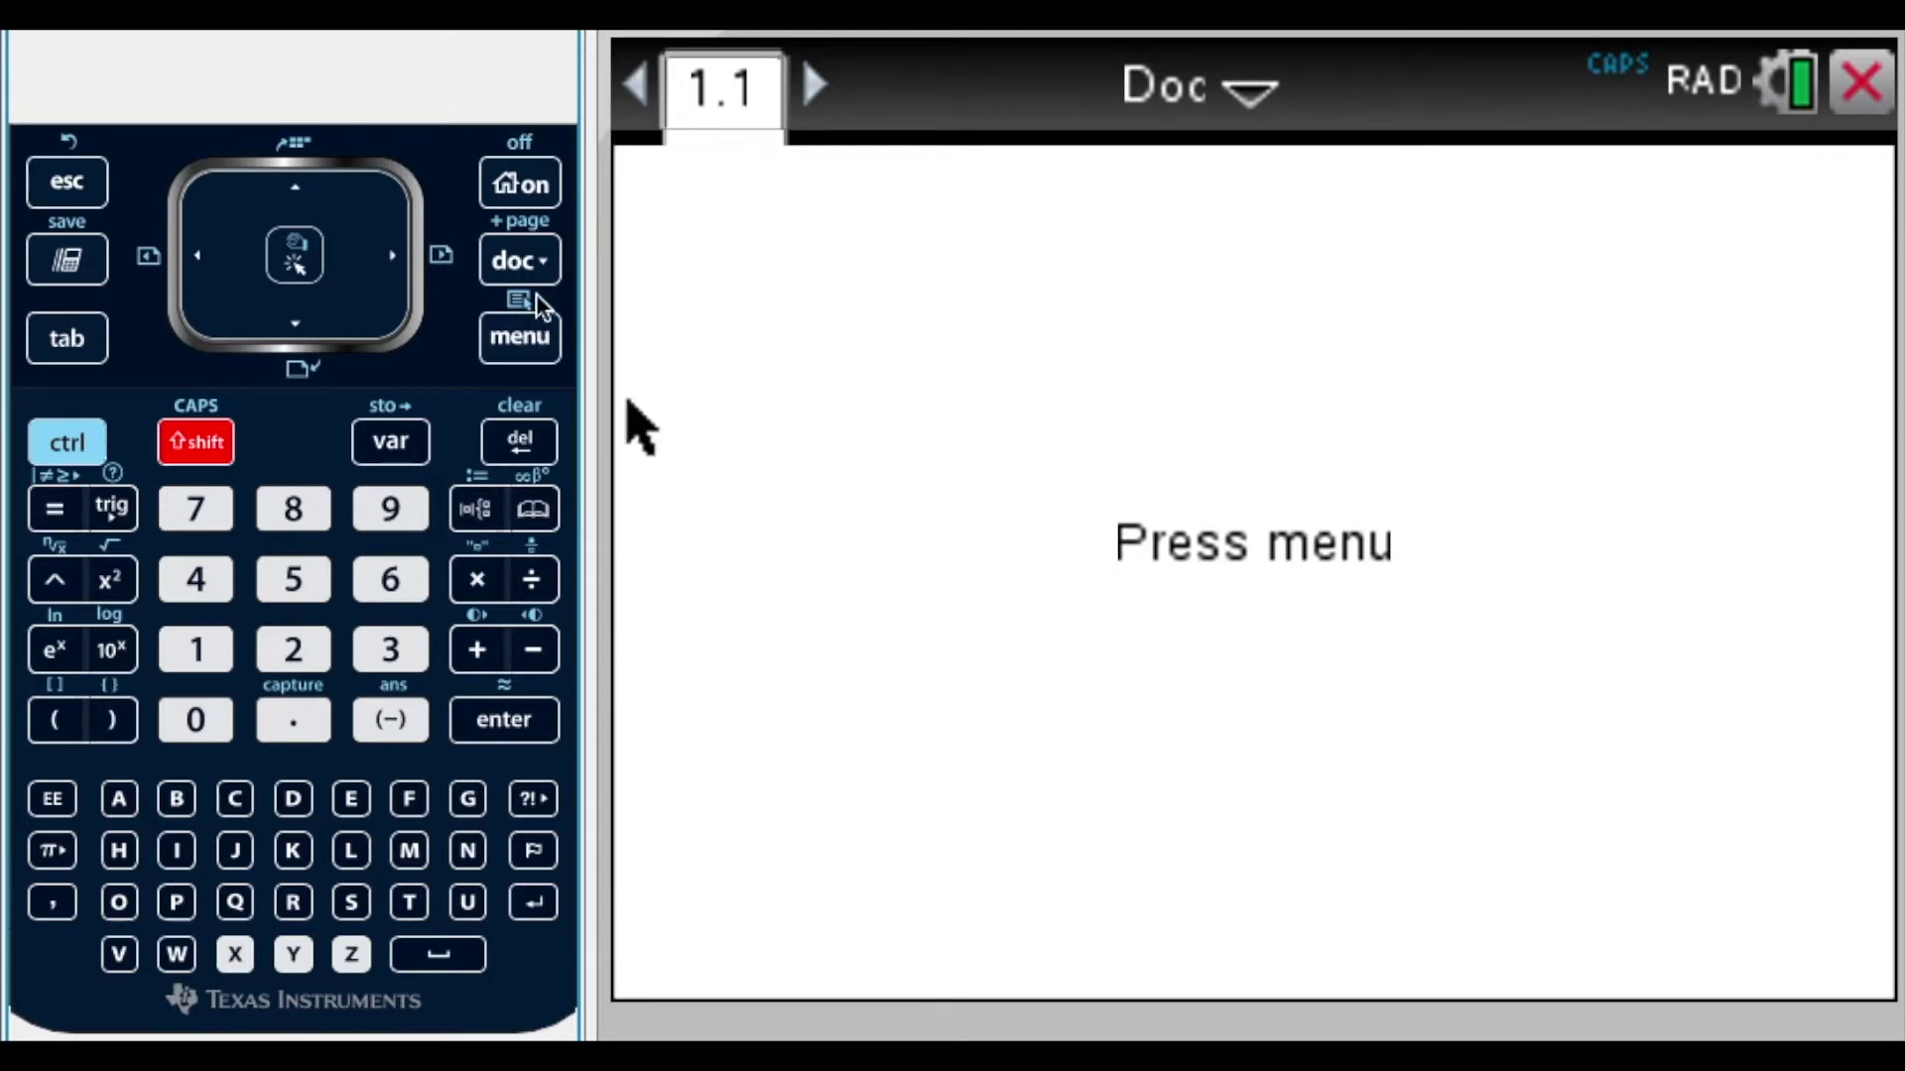
- From the Home screen, select Lists & Spreadsheet and add it as page 1.1 of a new document
left_click(534, 187)
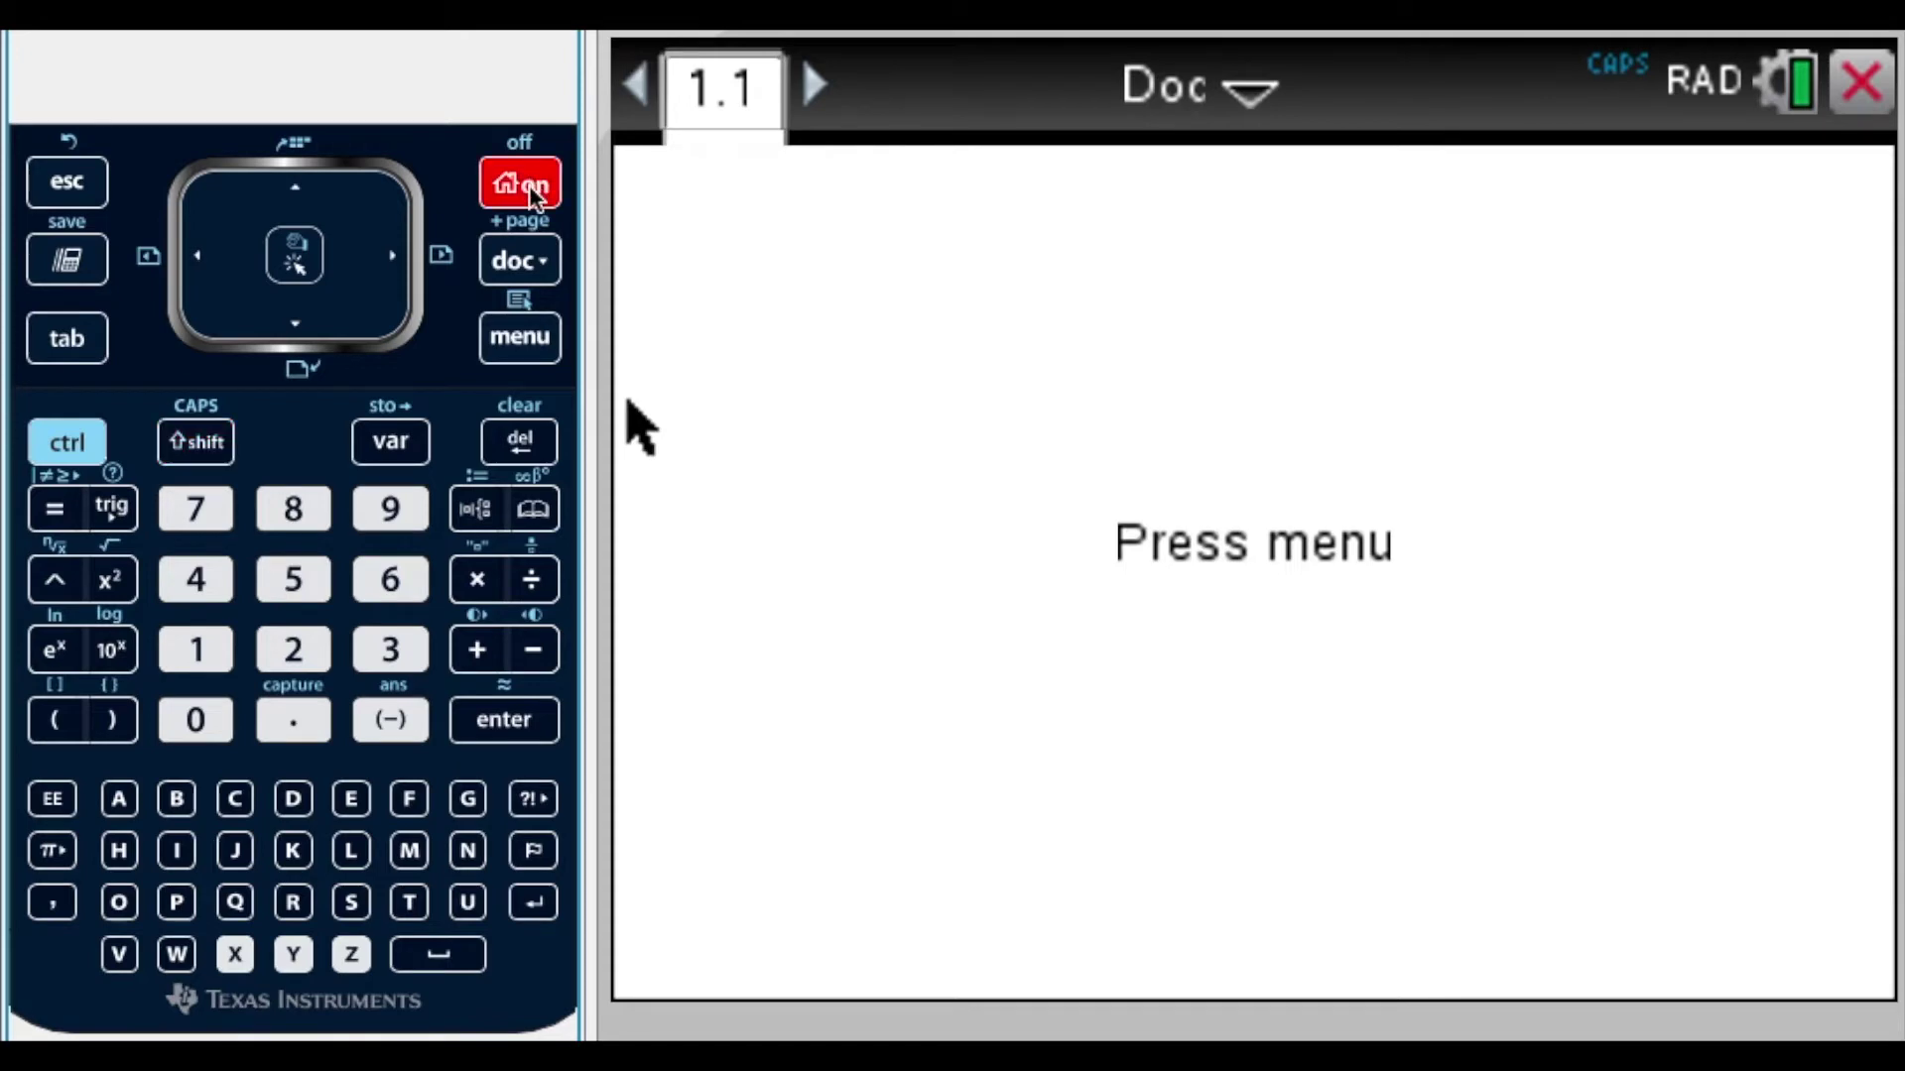
left_click(534, 188)
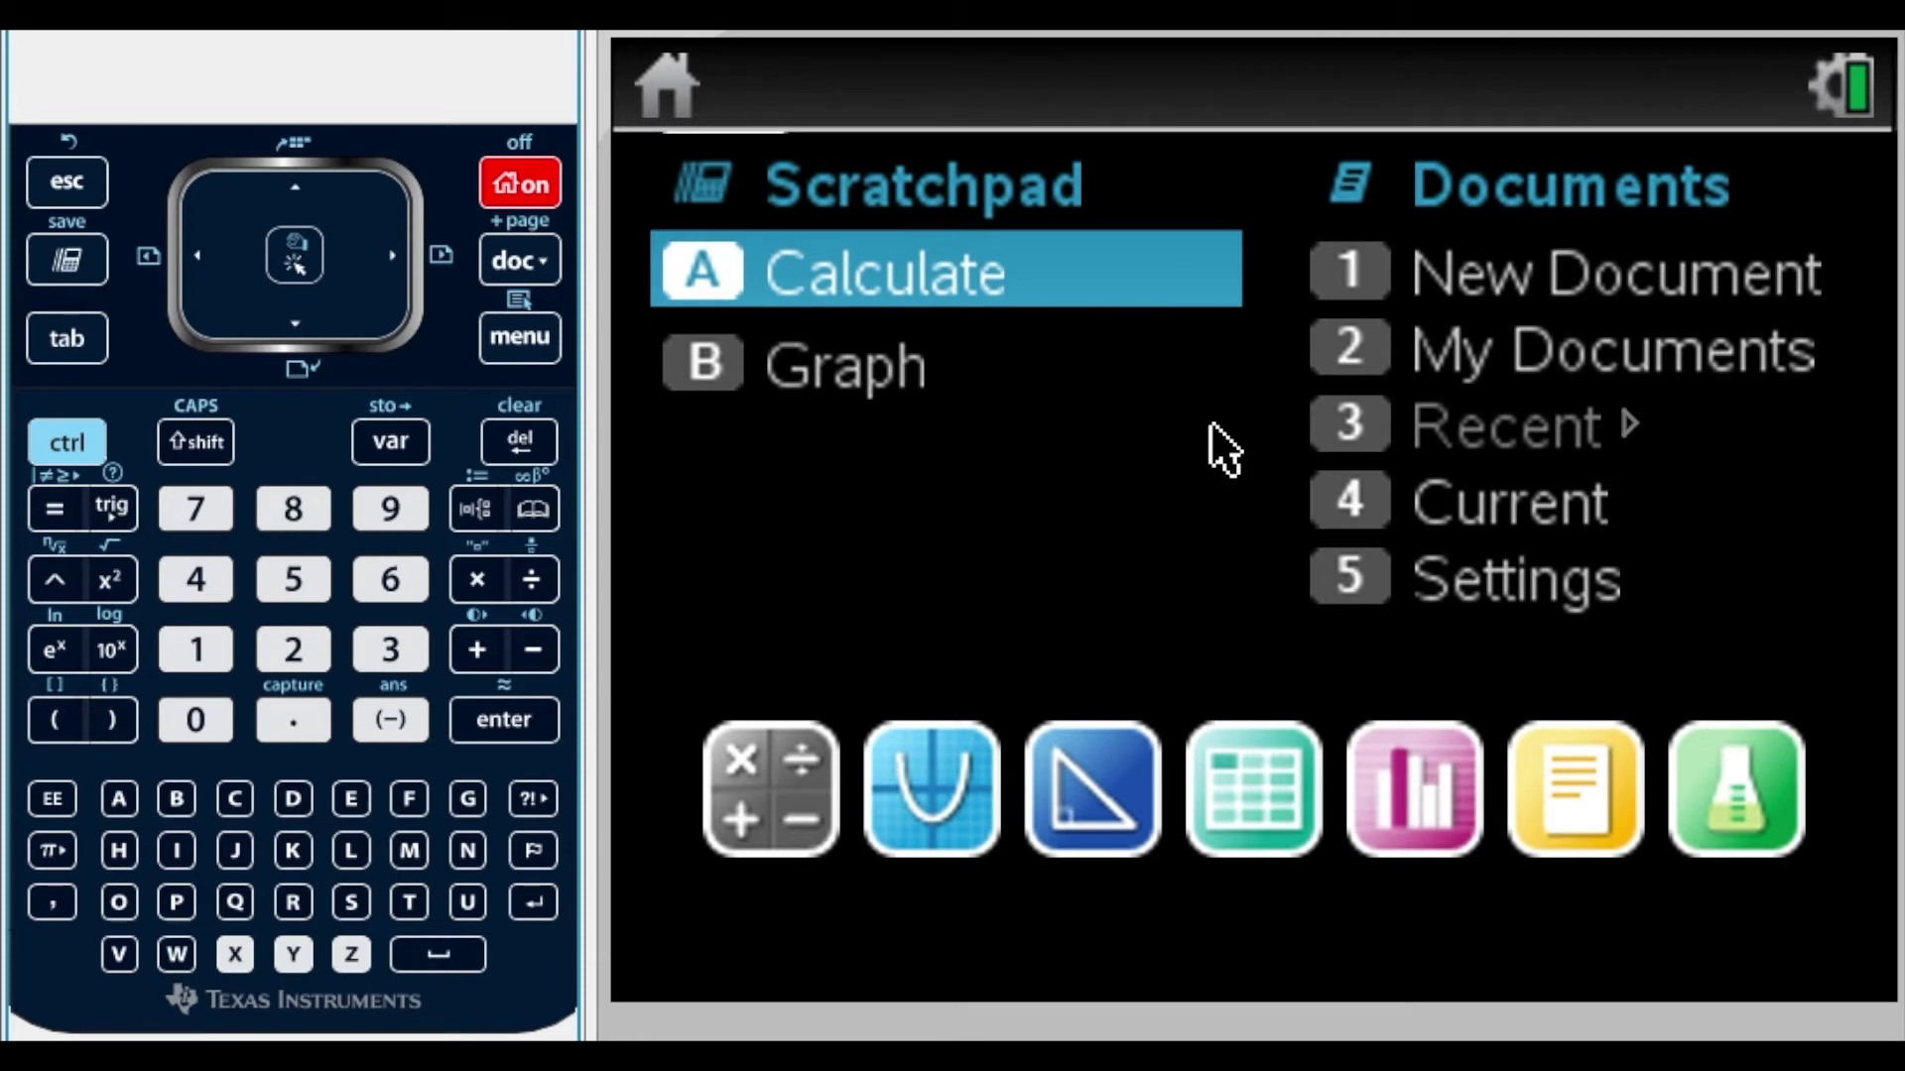
left_click(294, 316)
left_click(294, 315)
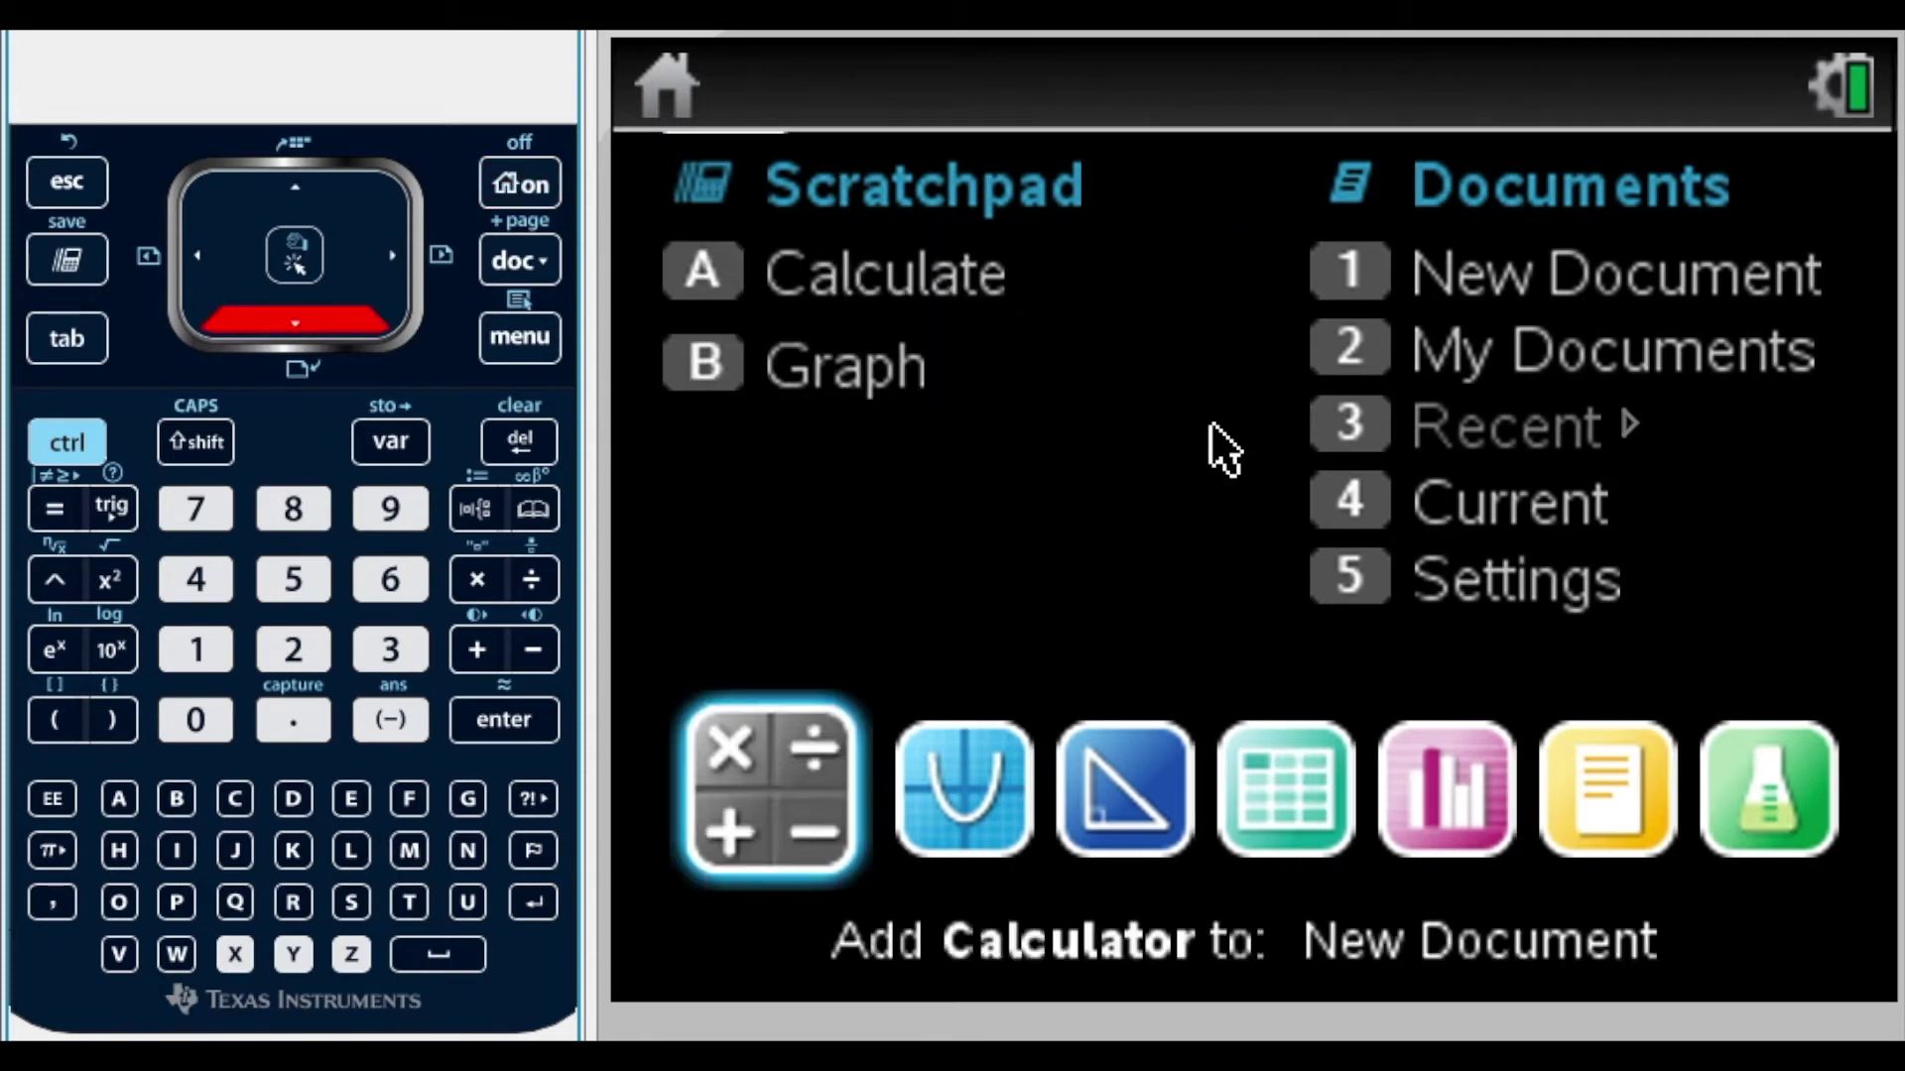
left_click(391, 256)
key("Right")
key("Right")
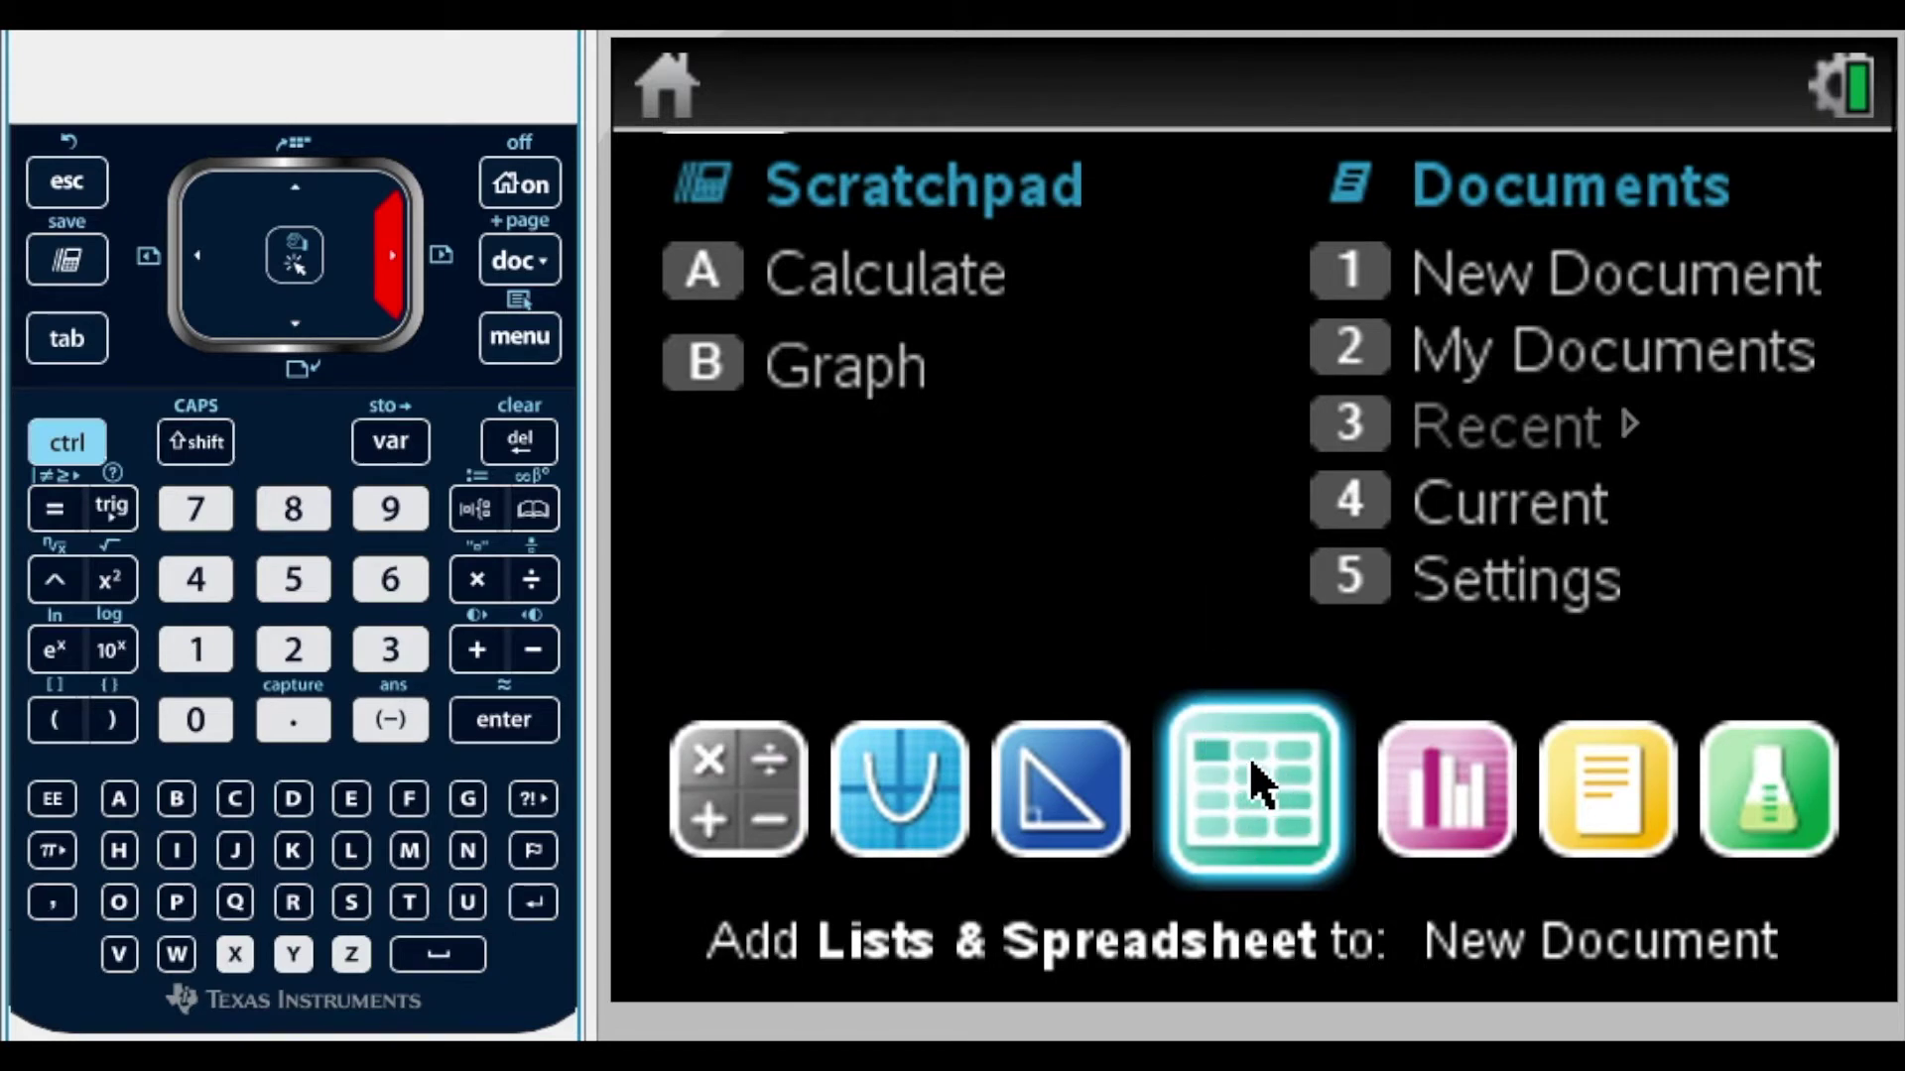
left_click(1257, 784)
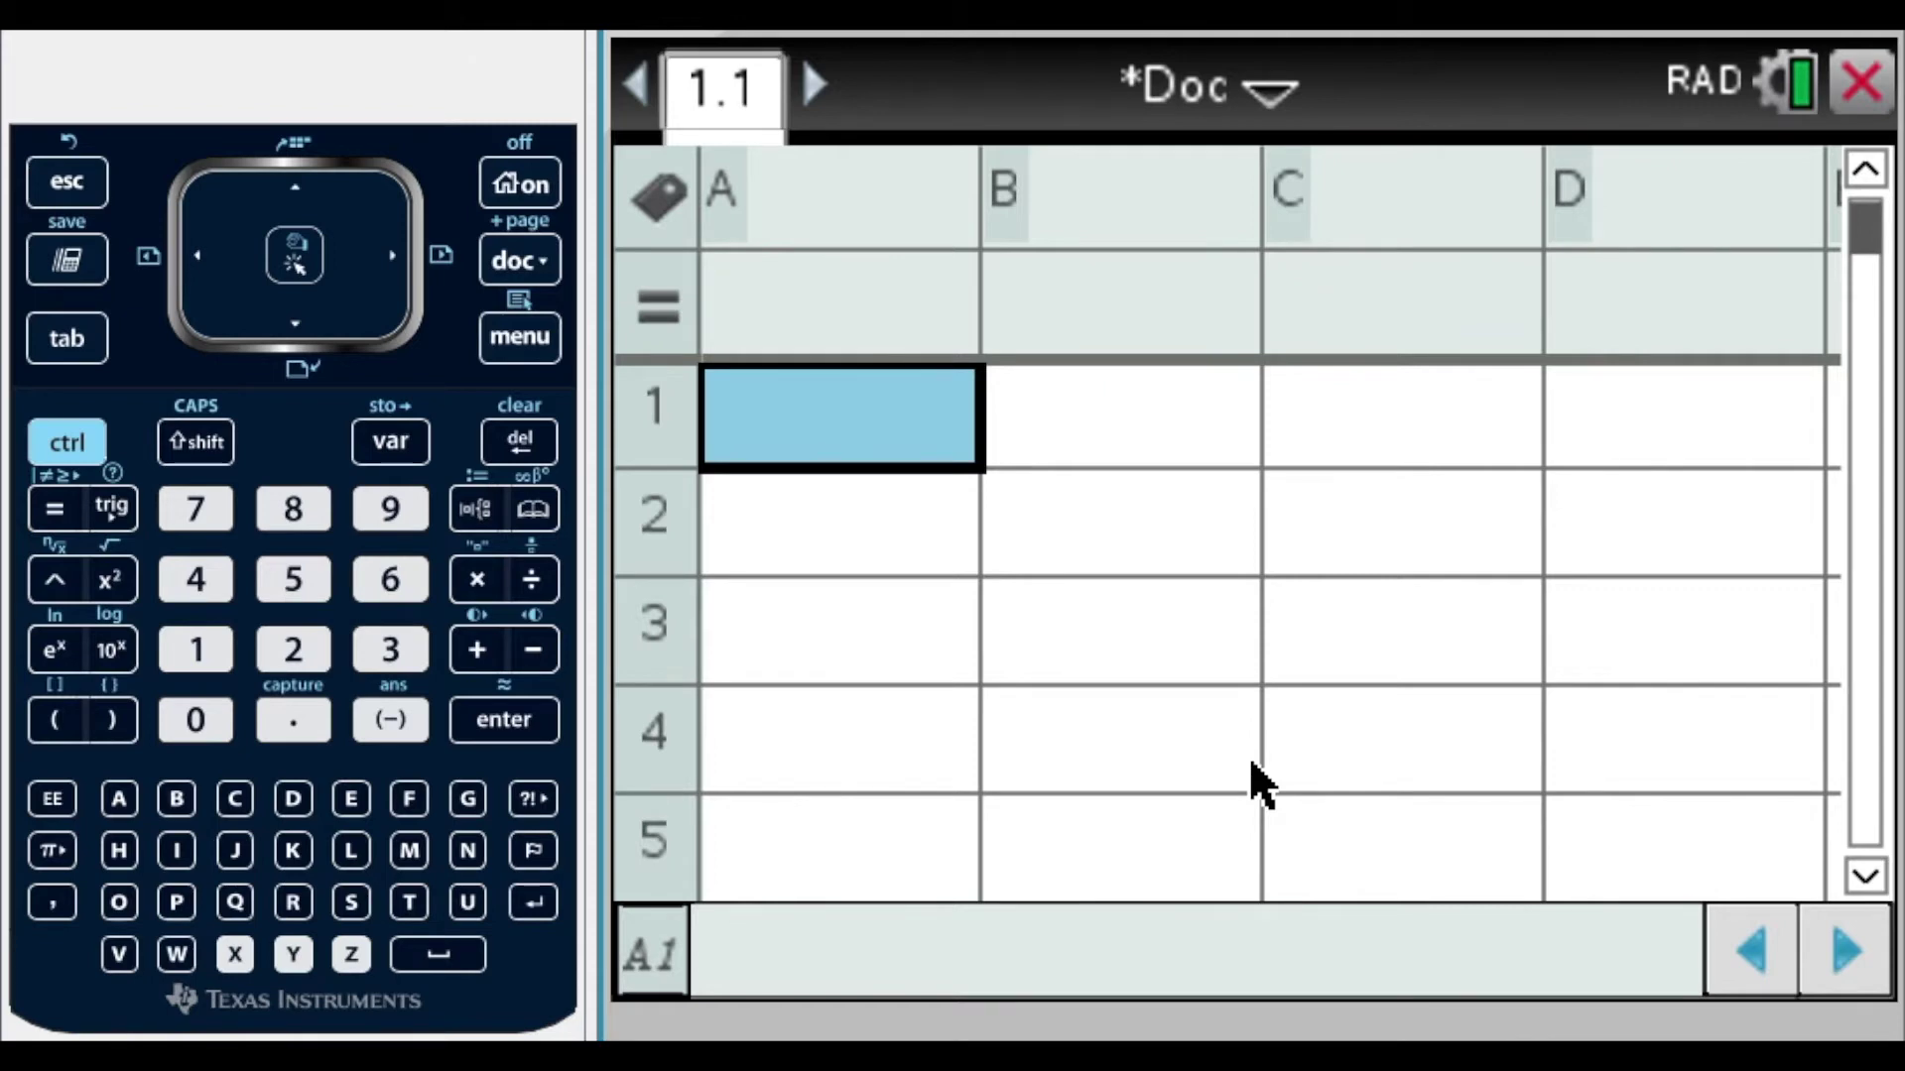
- Name column A 'x' and column B 'y', then return to cell A1
key("Up")
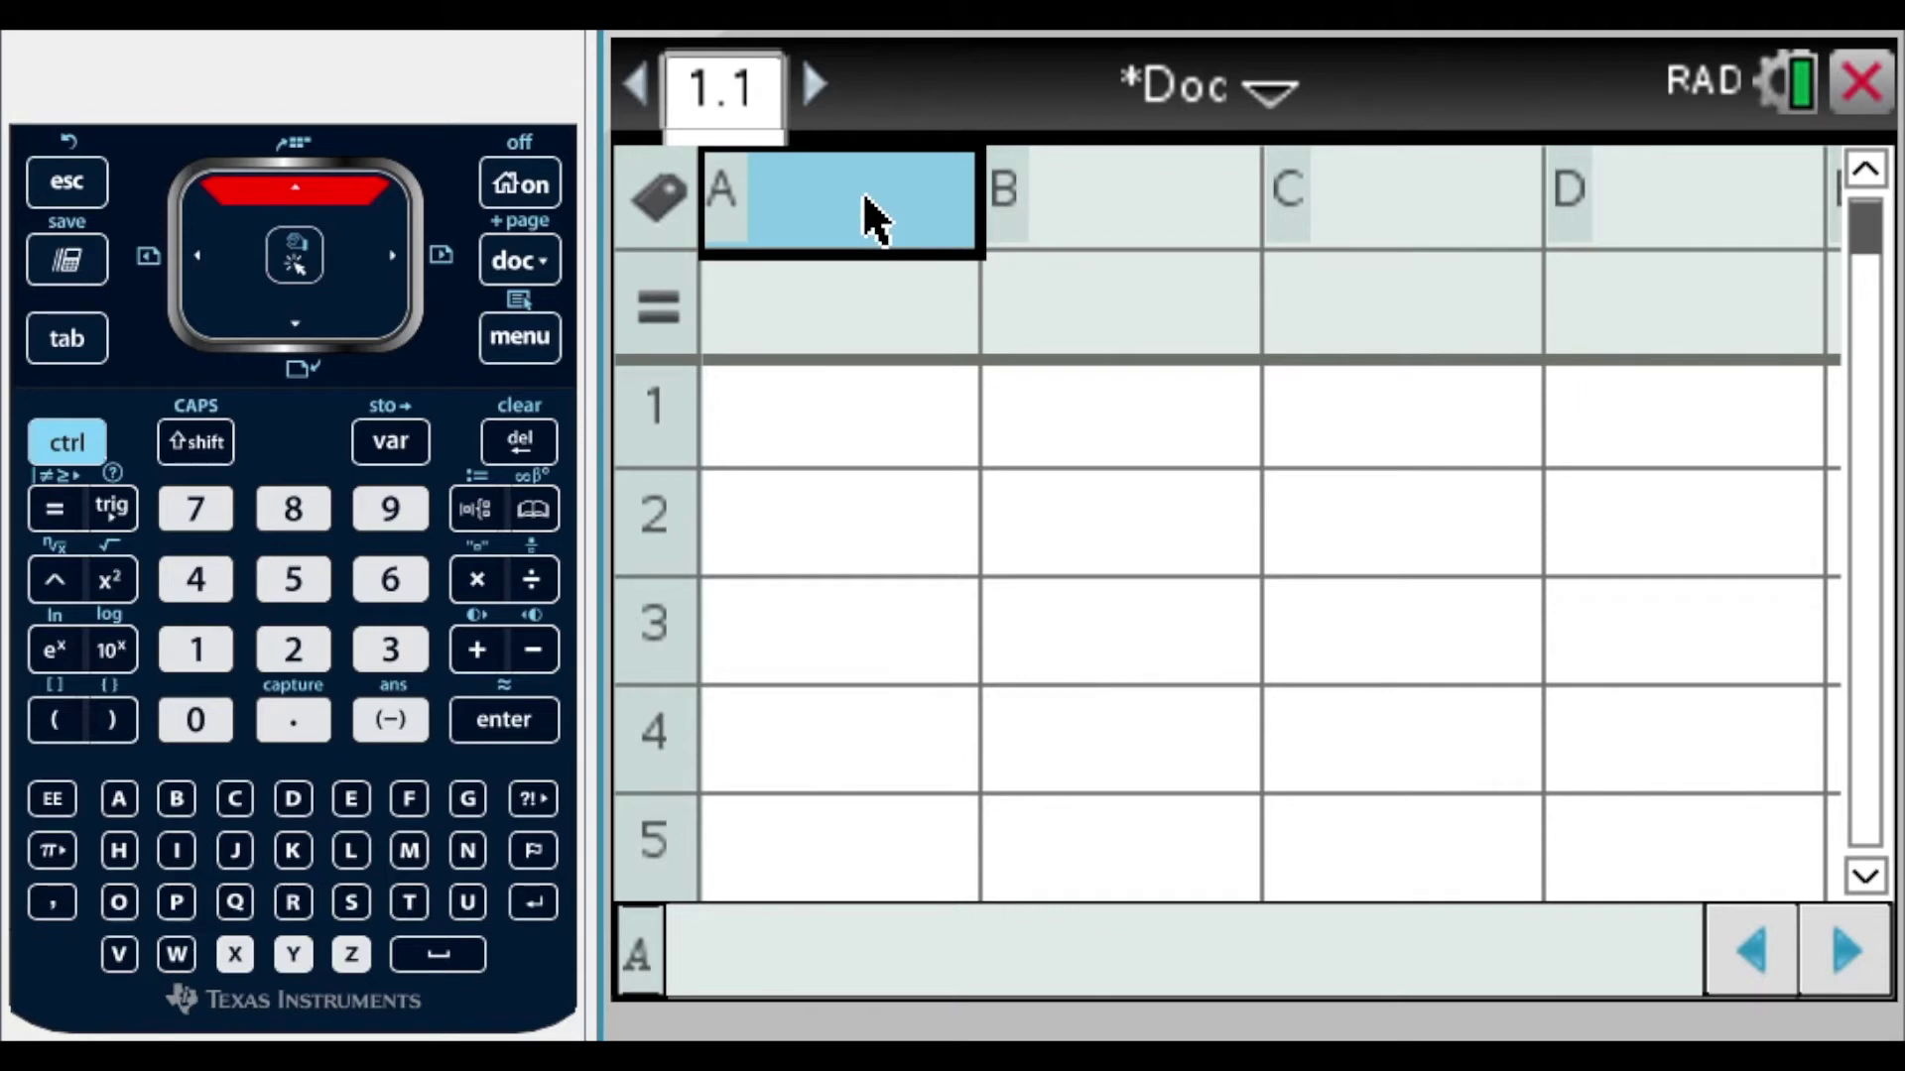
type("x")
key("Down")
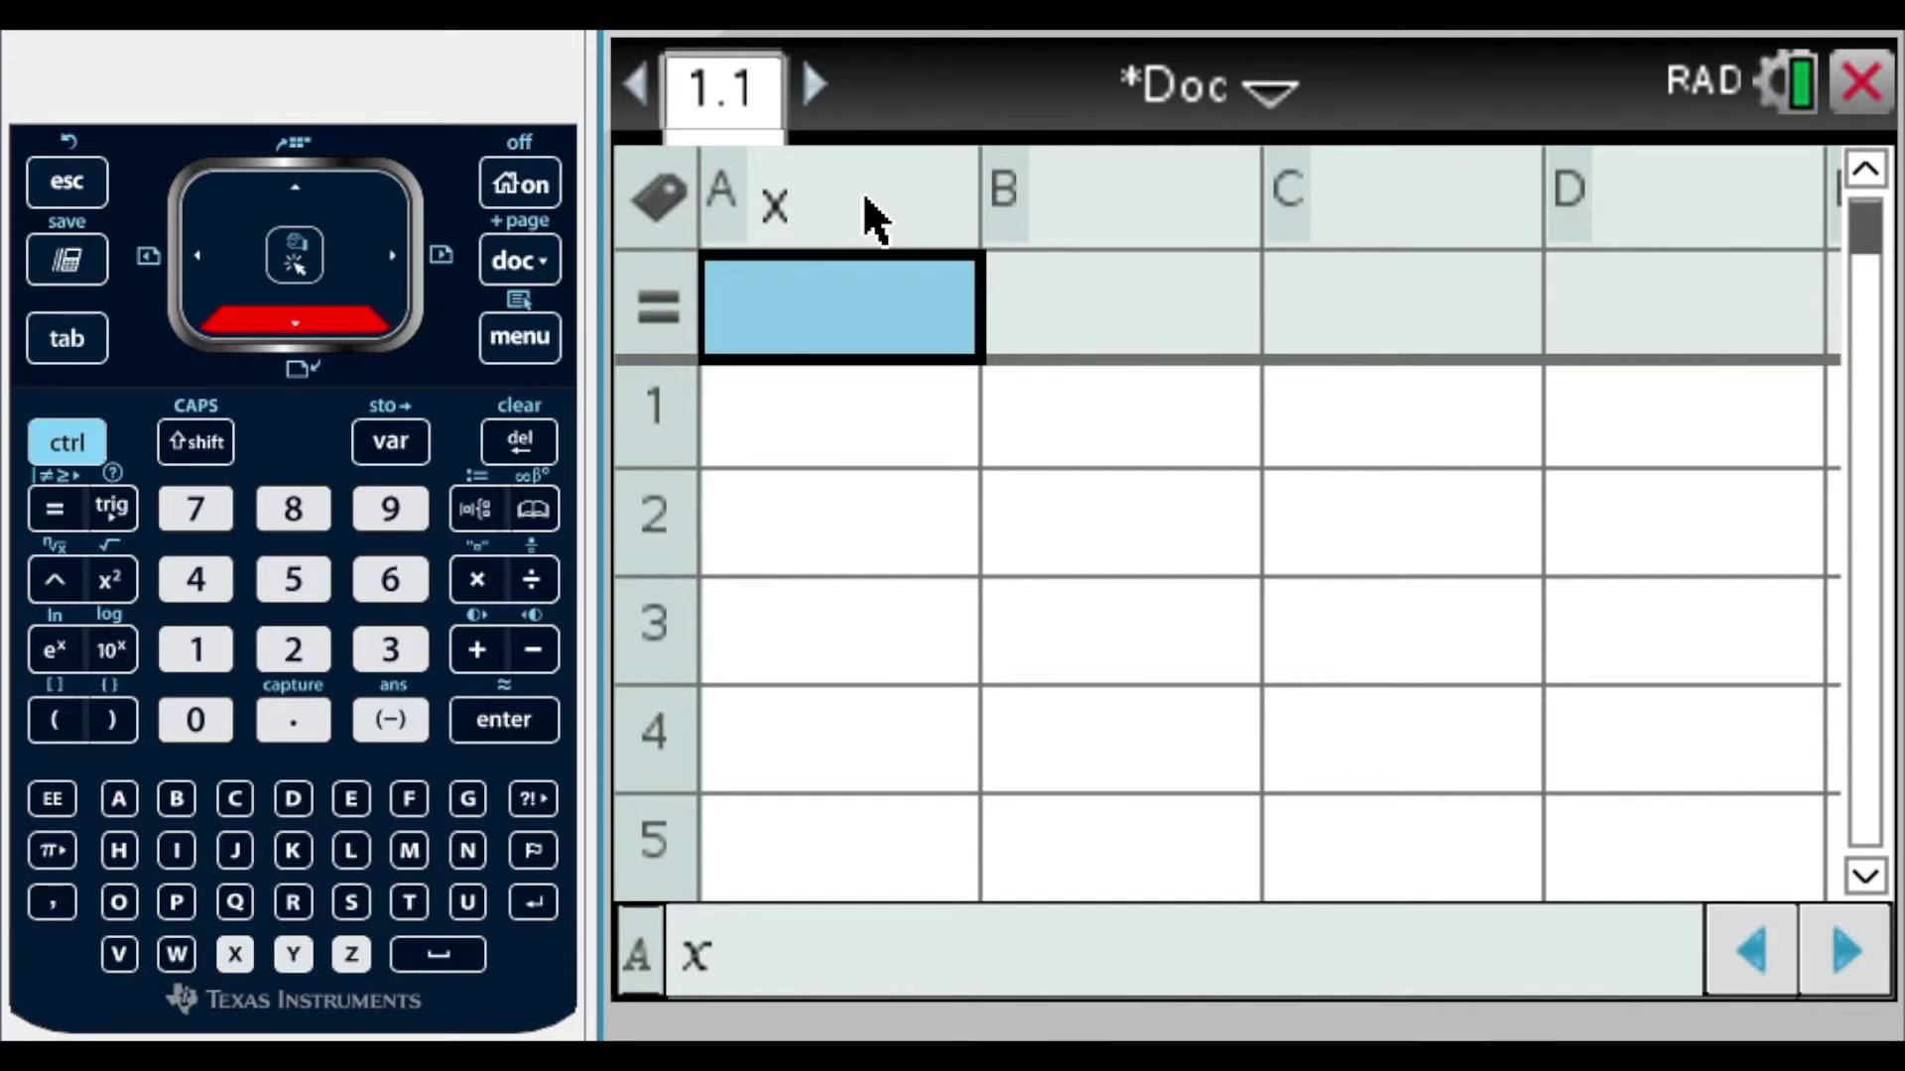
key("Right")
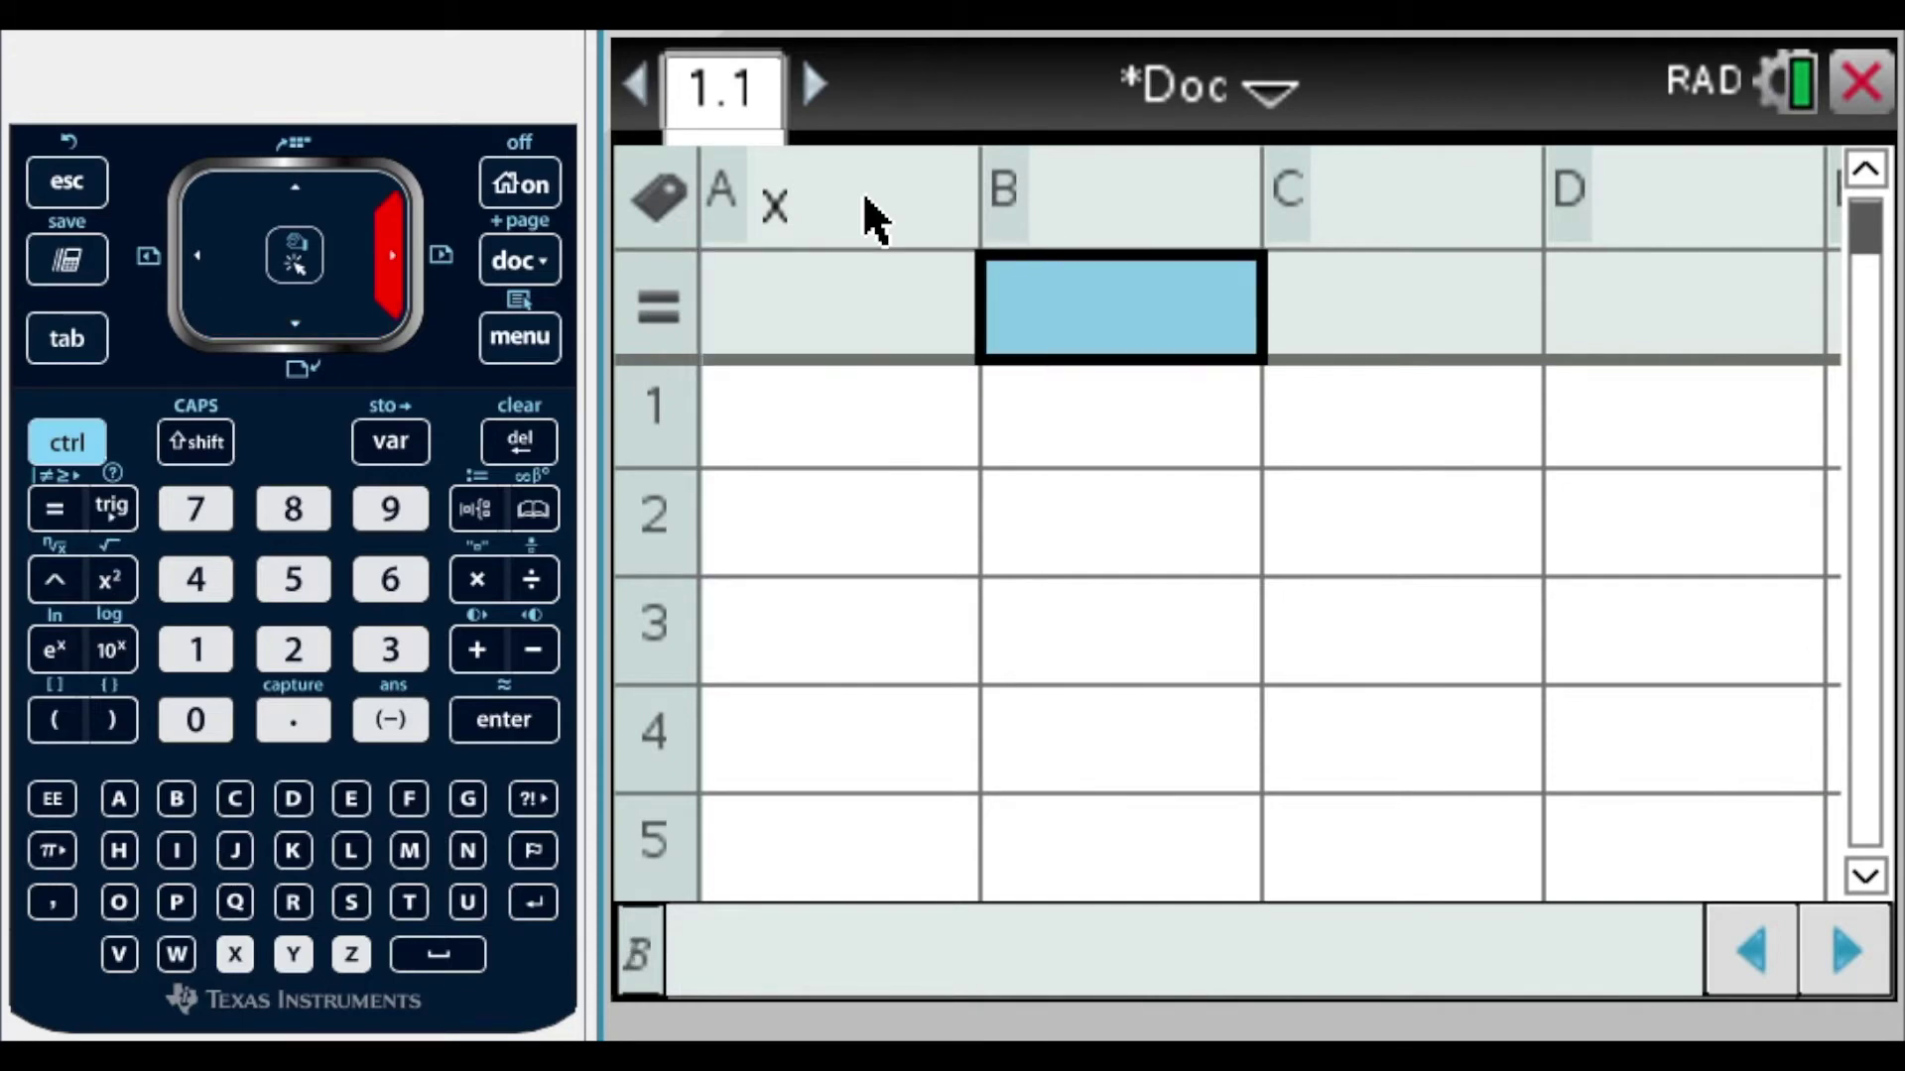
key("Up")
type("y")
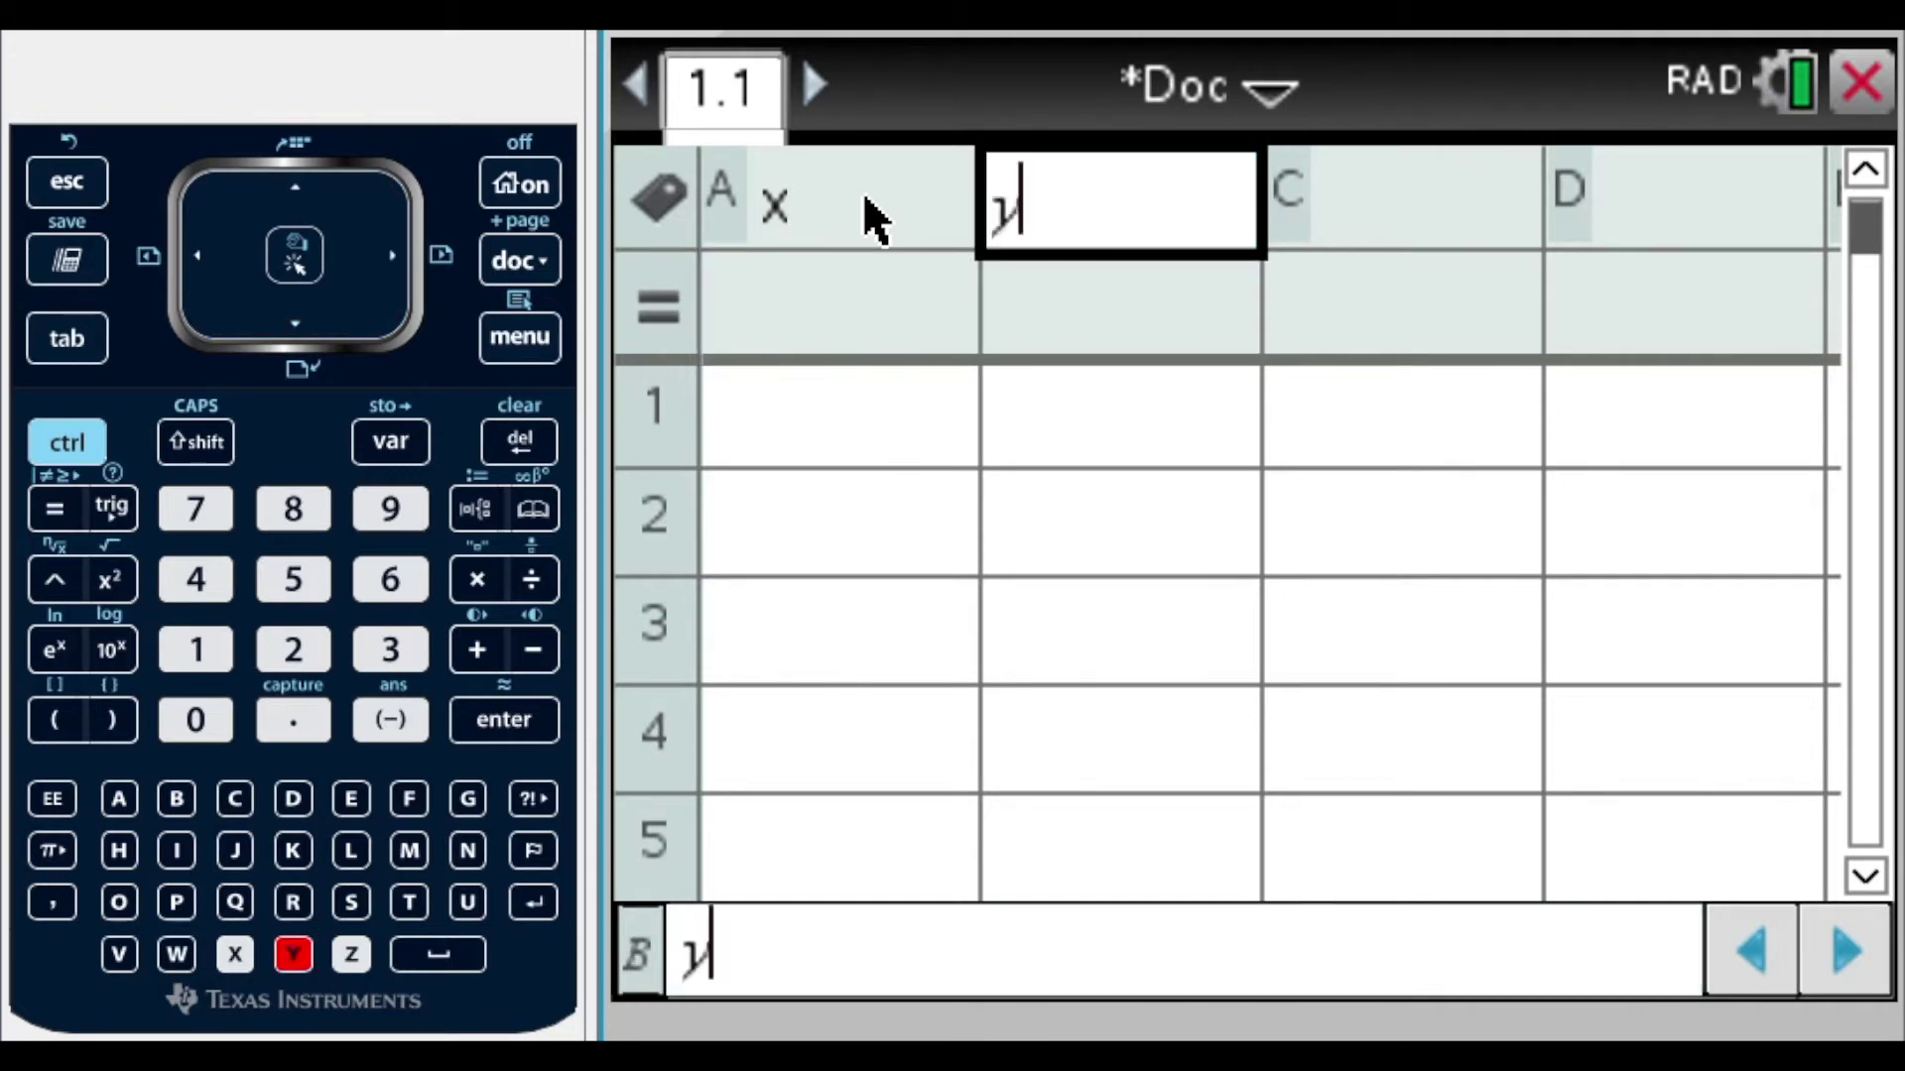
key("Down")
key("Left")
key("Down")
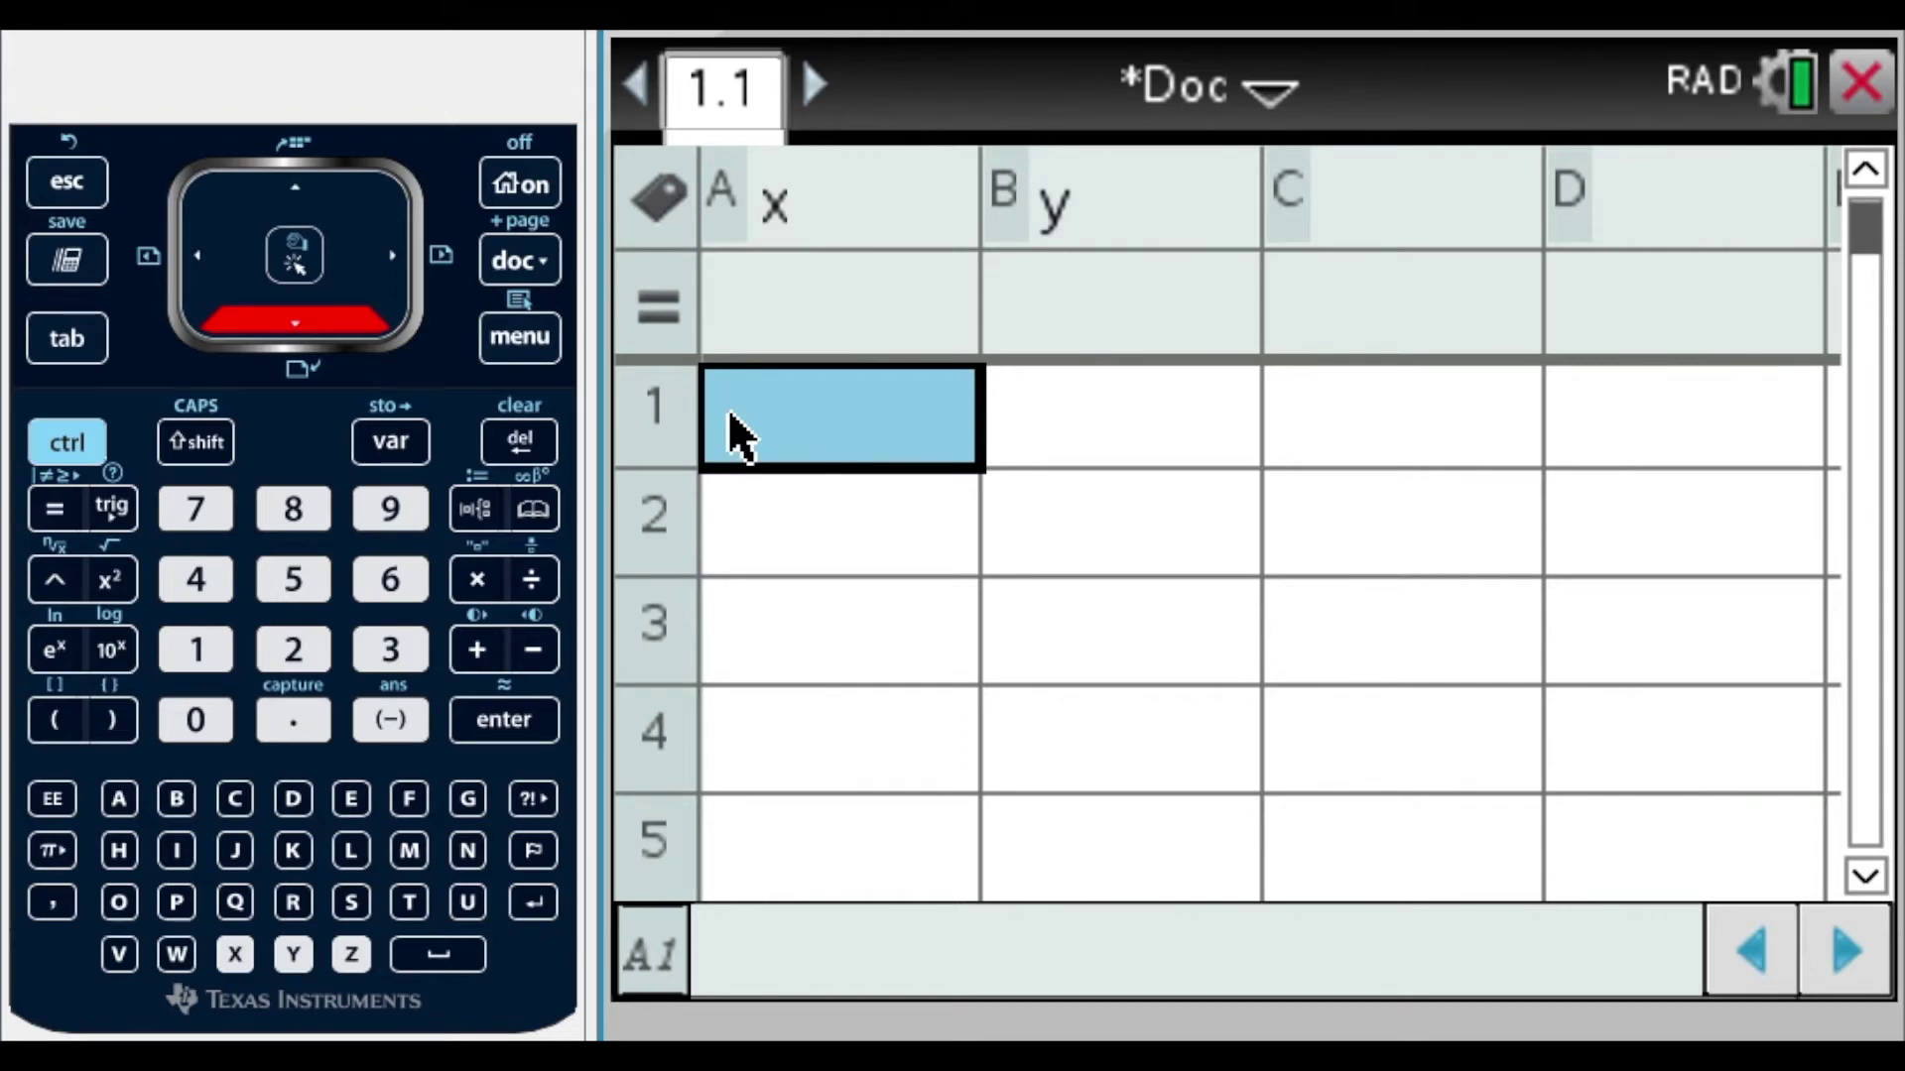
- Enter -10, 0, 15 and 25 into cells A1–A4, then move over toward cell B1
type("-10")
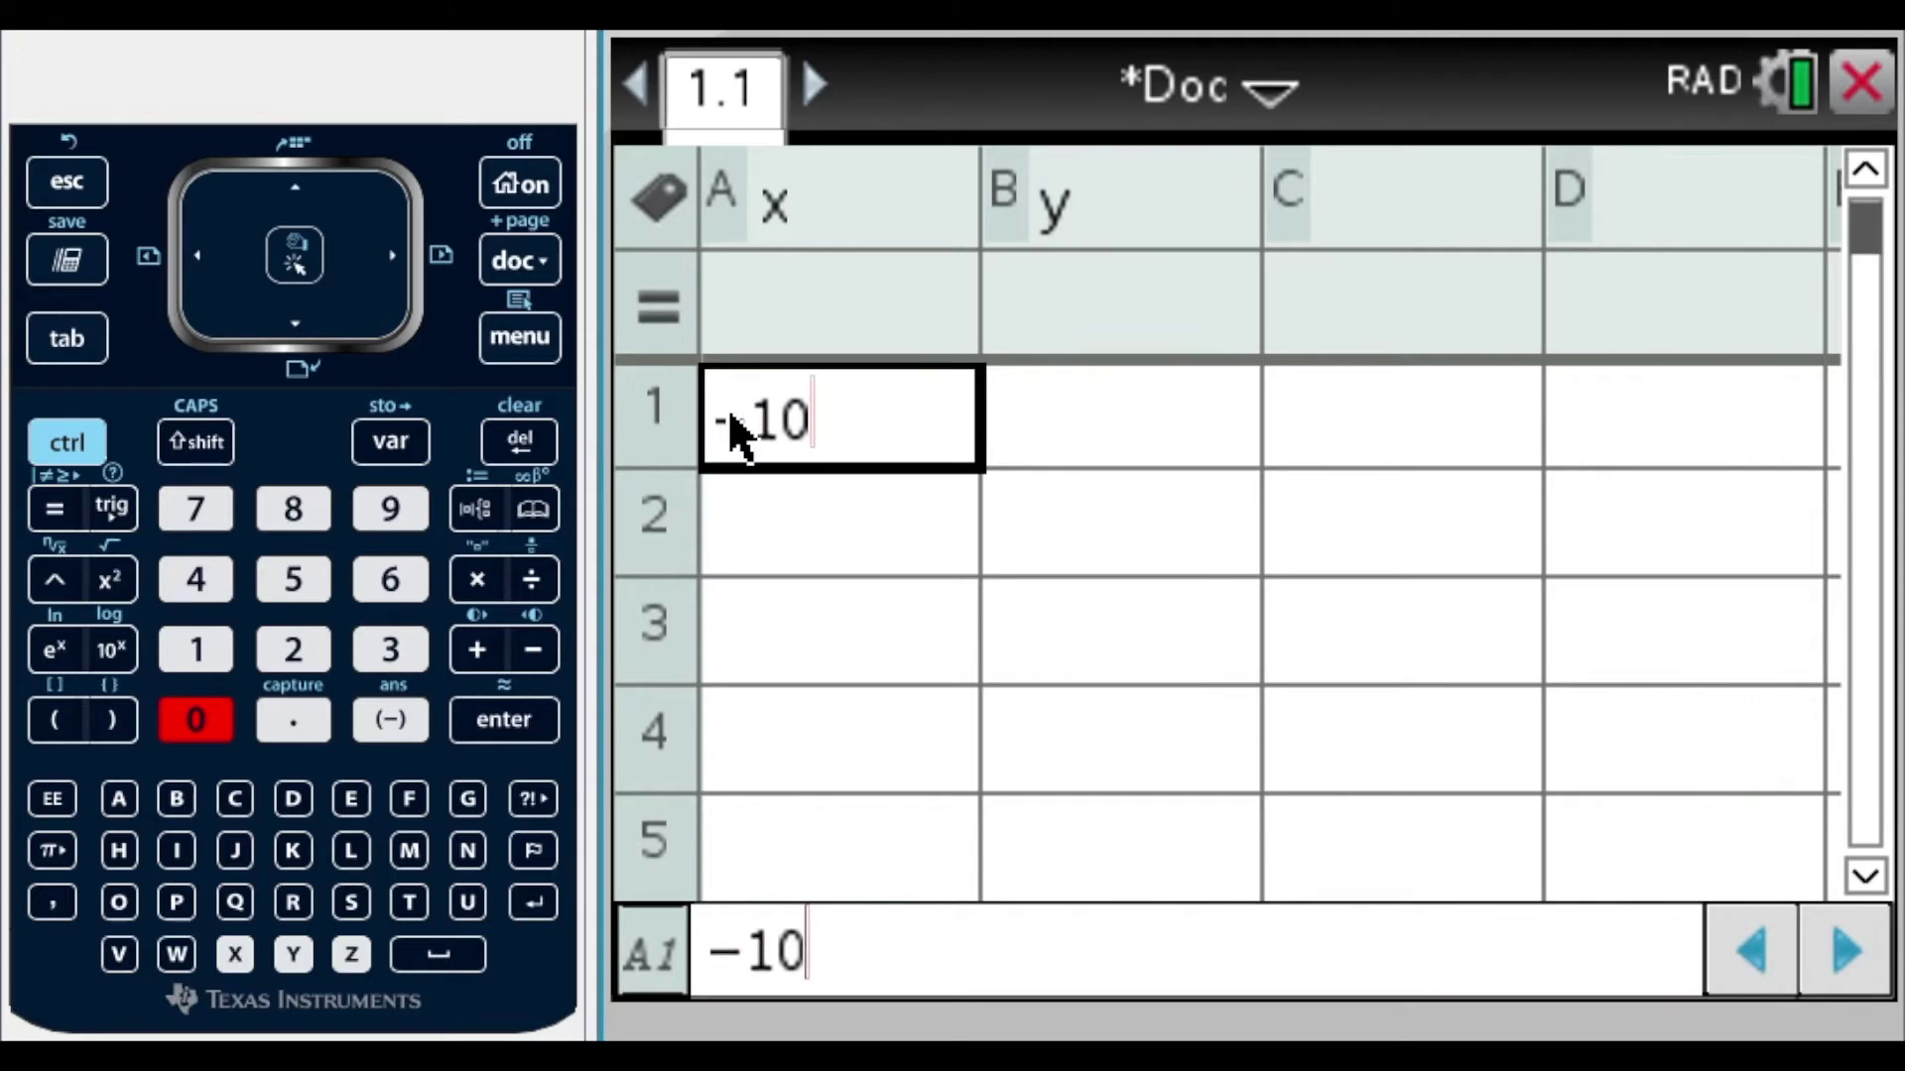
key("Return")
type("0")
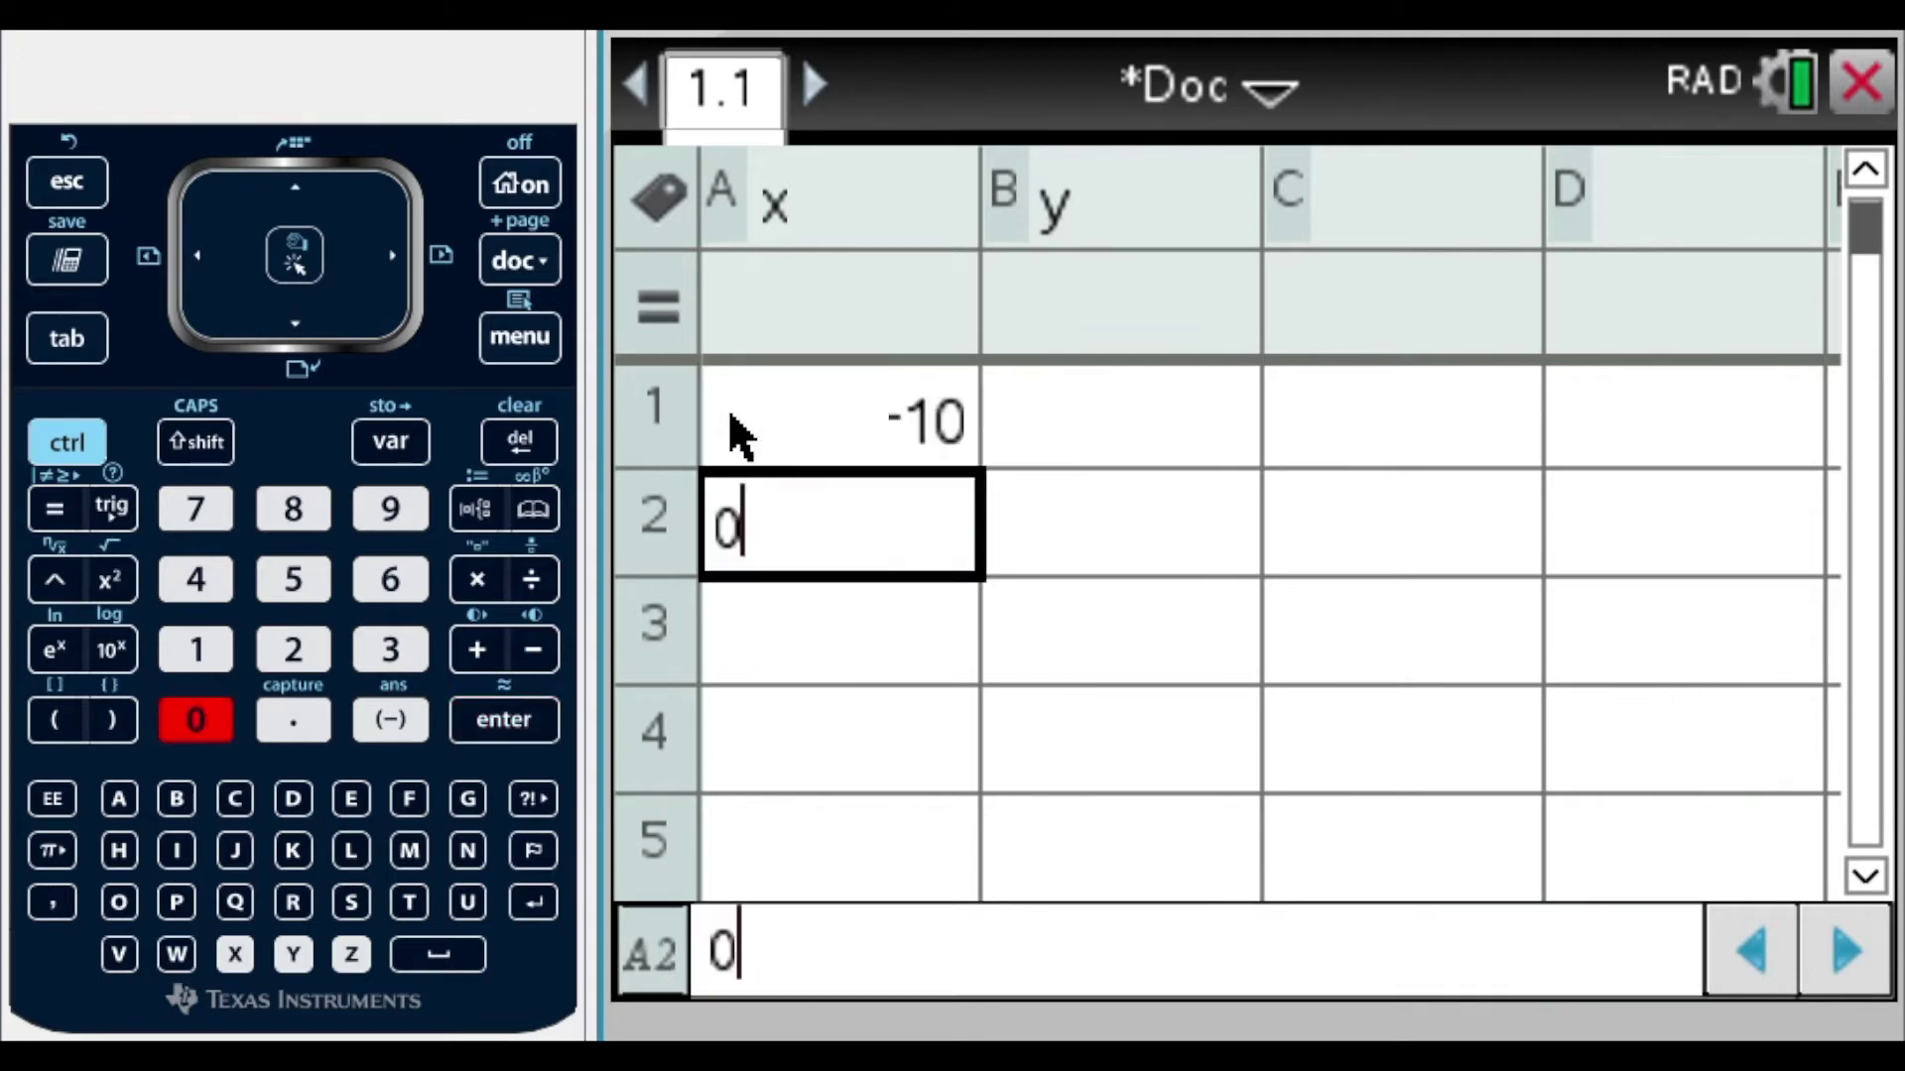
key("Return")
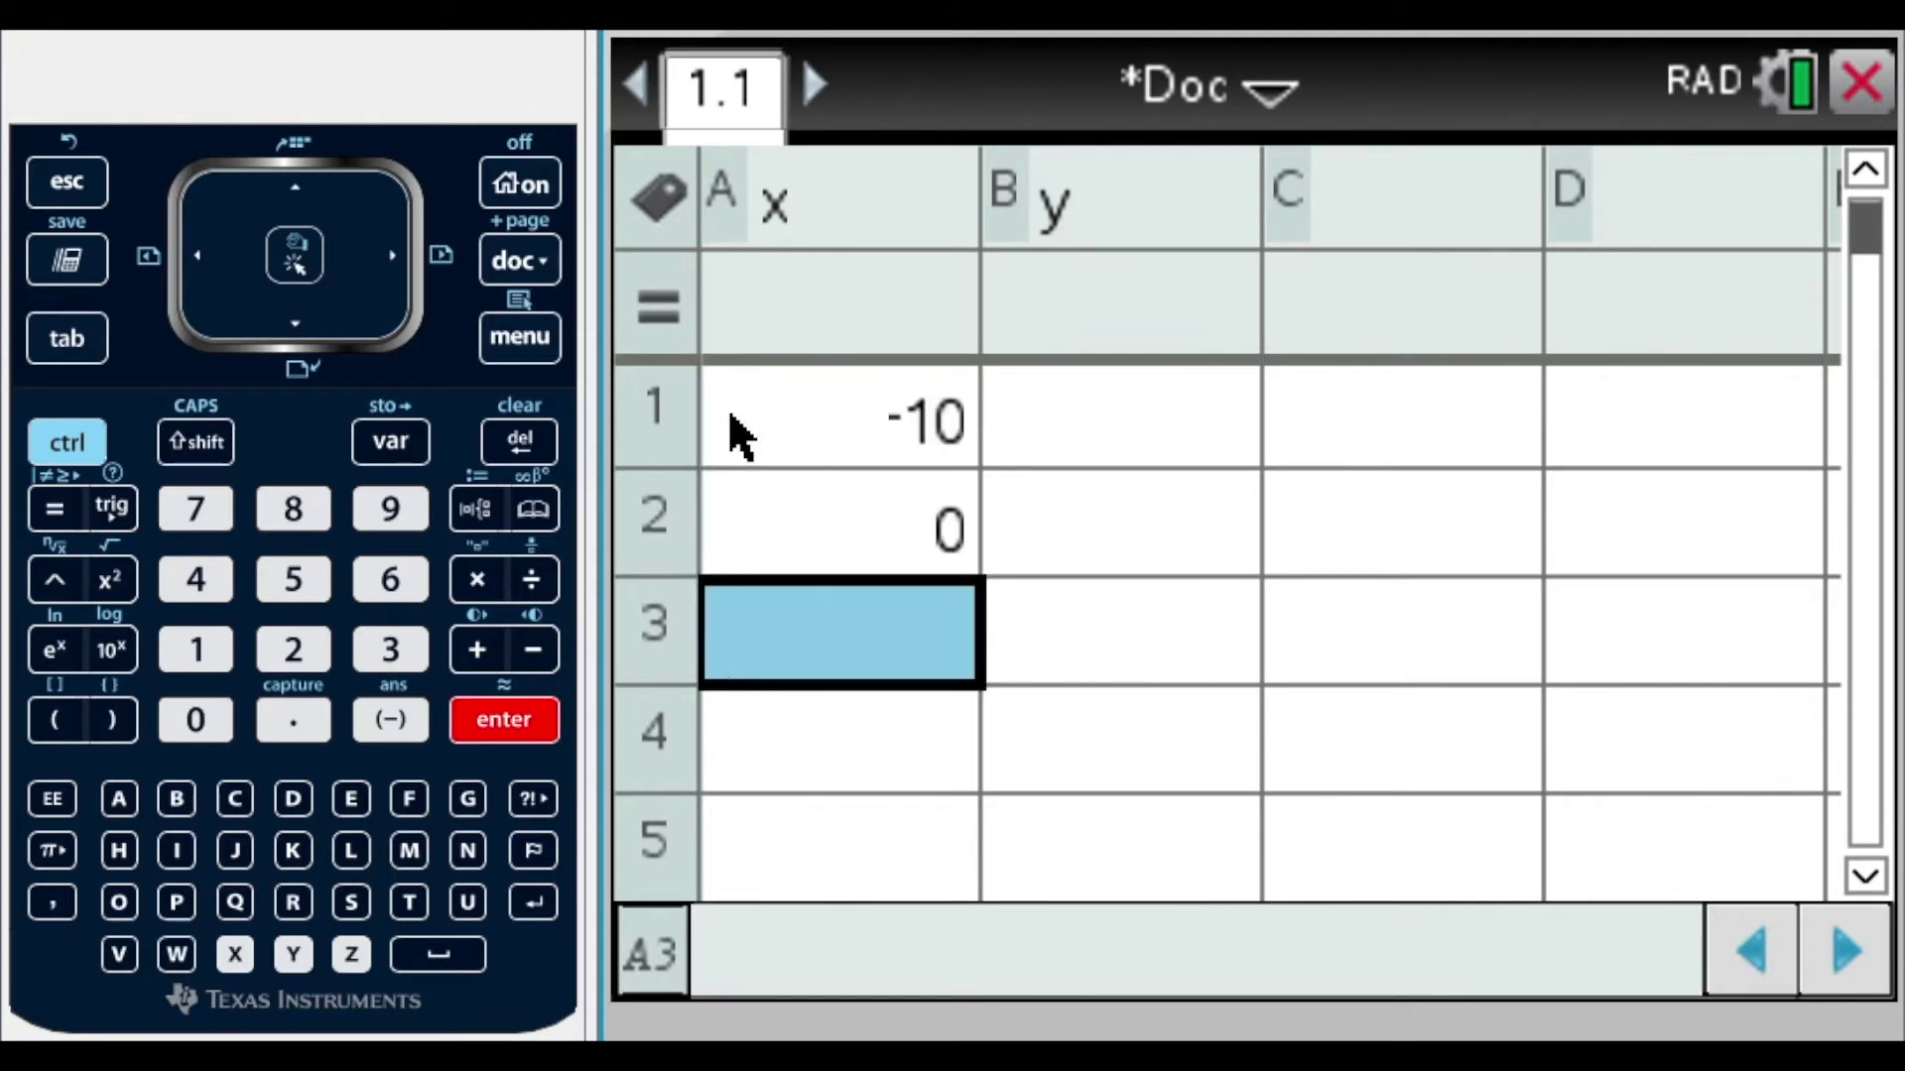
type("15")
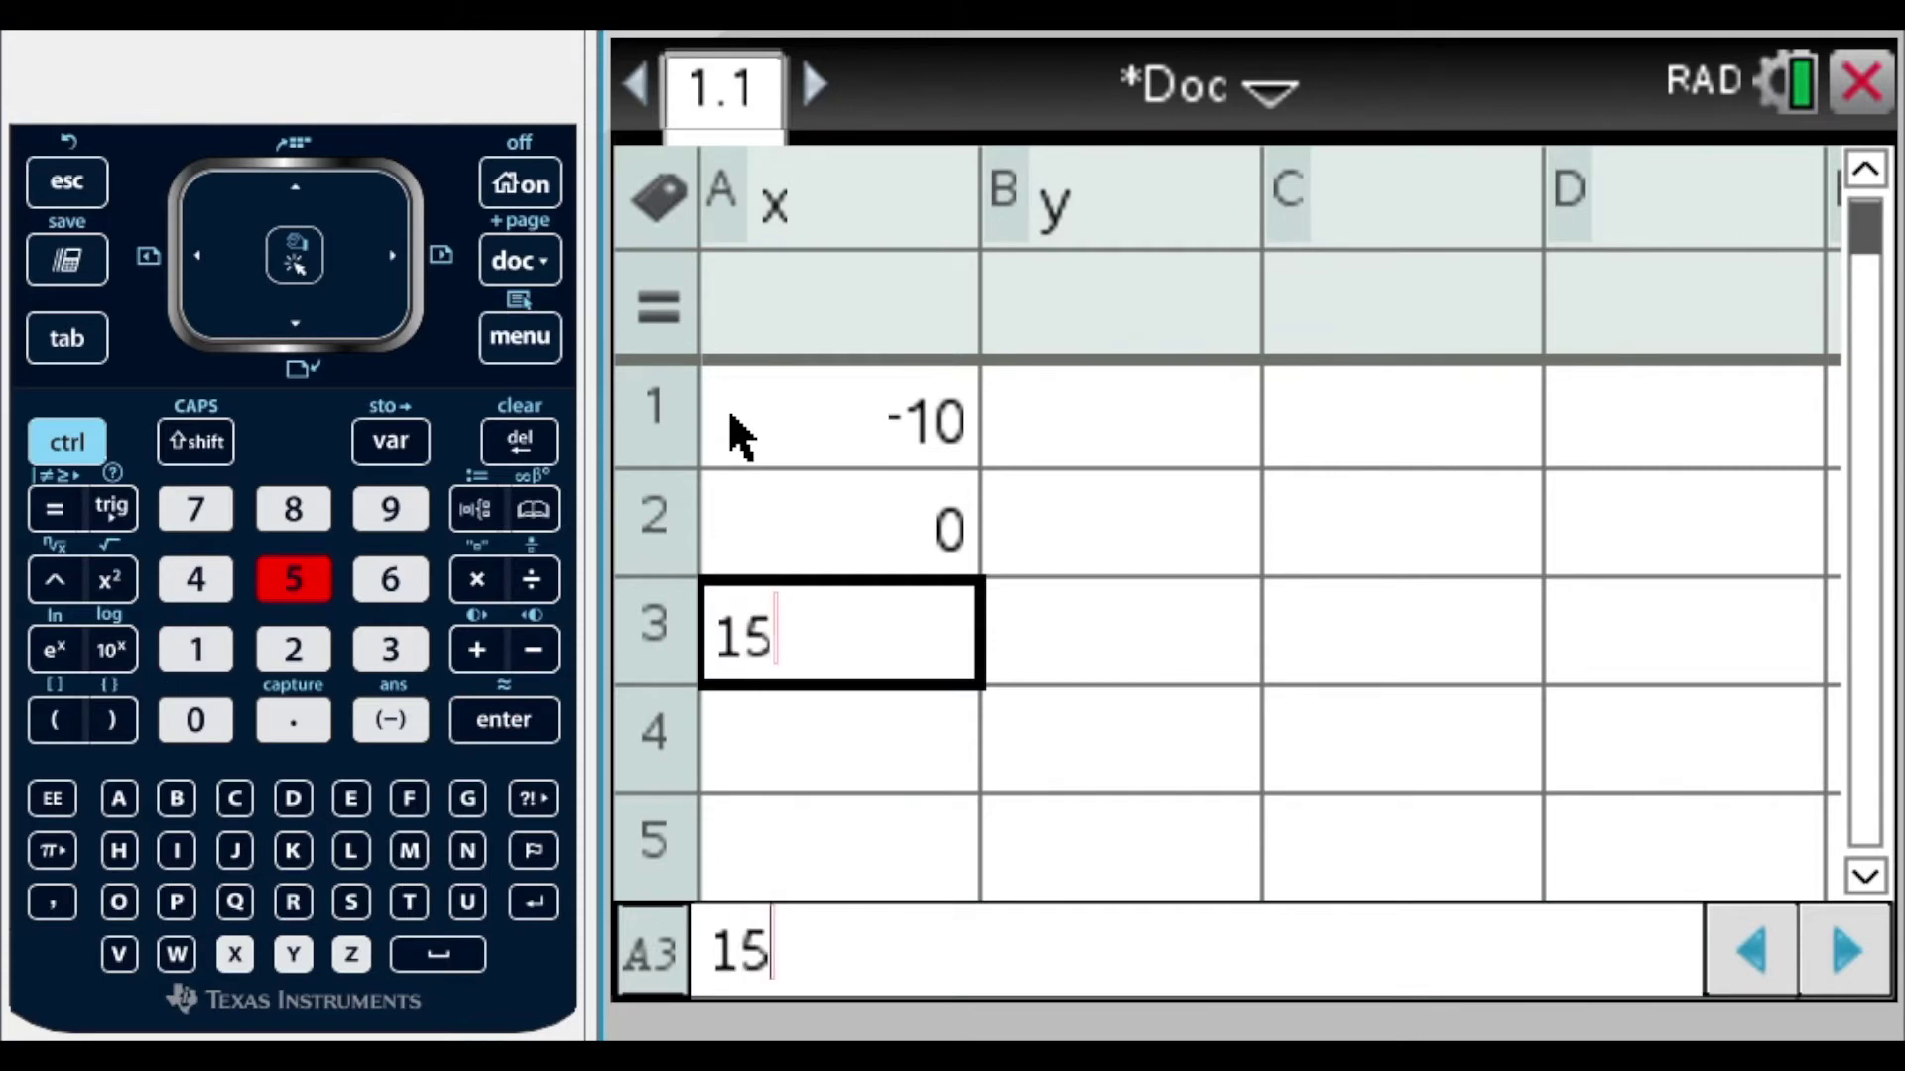
key("Return")
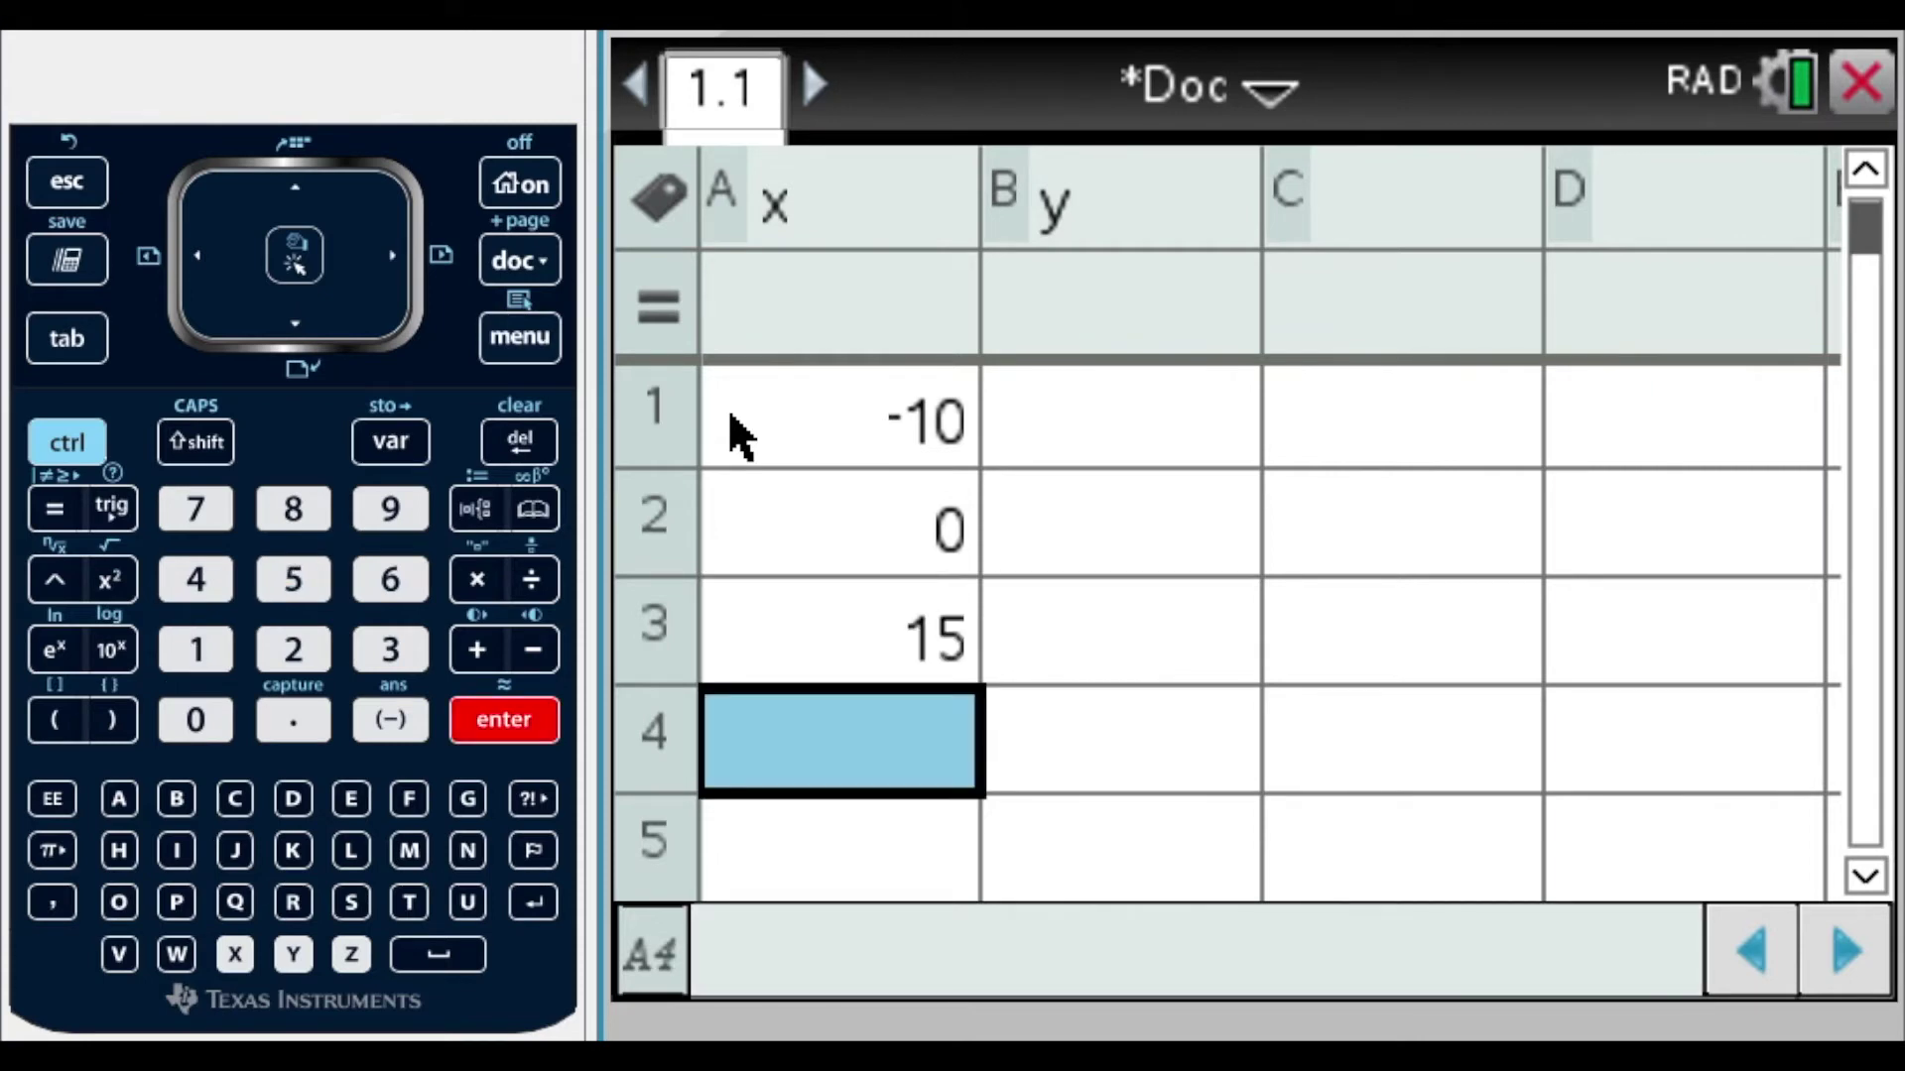
type("25")
key("Return")
key("Right")
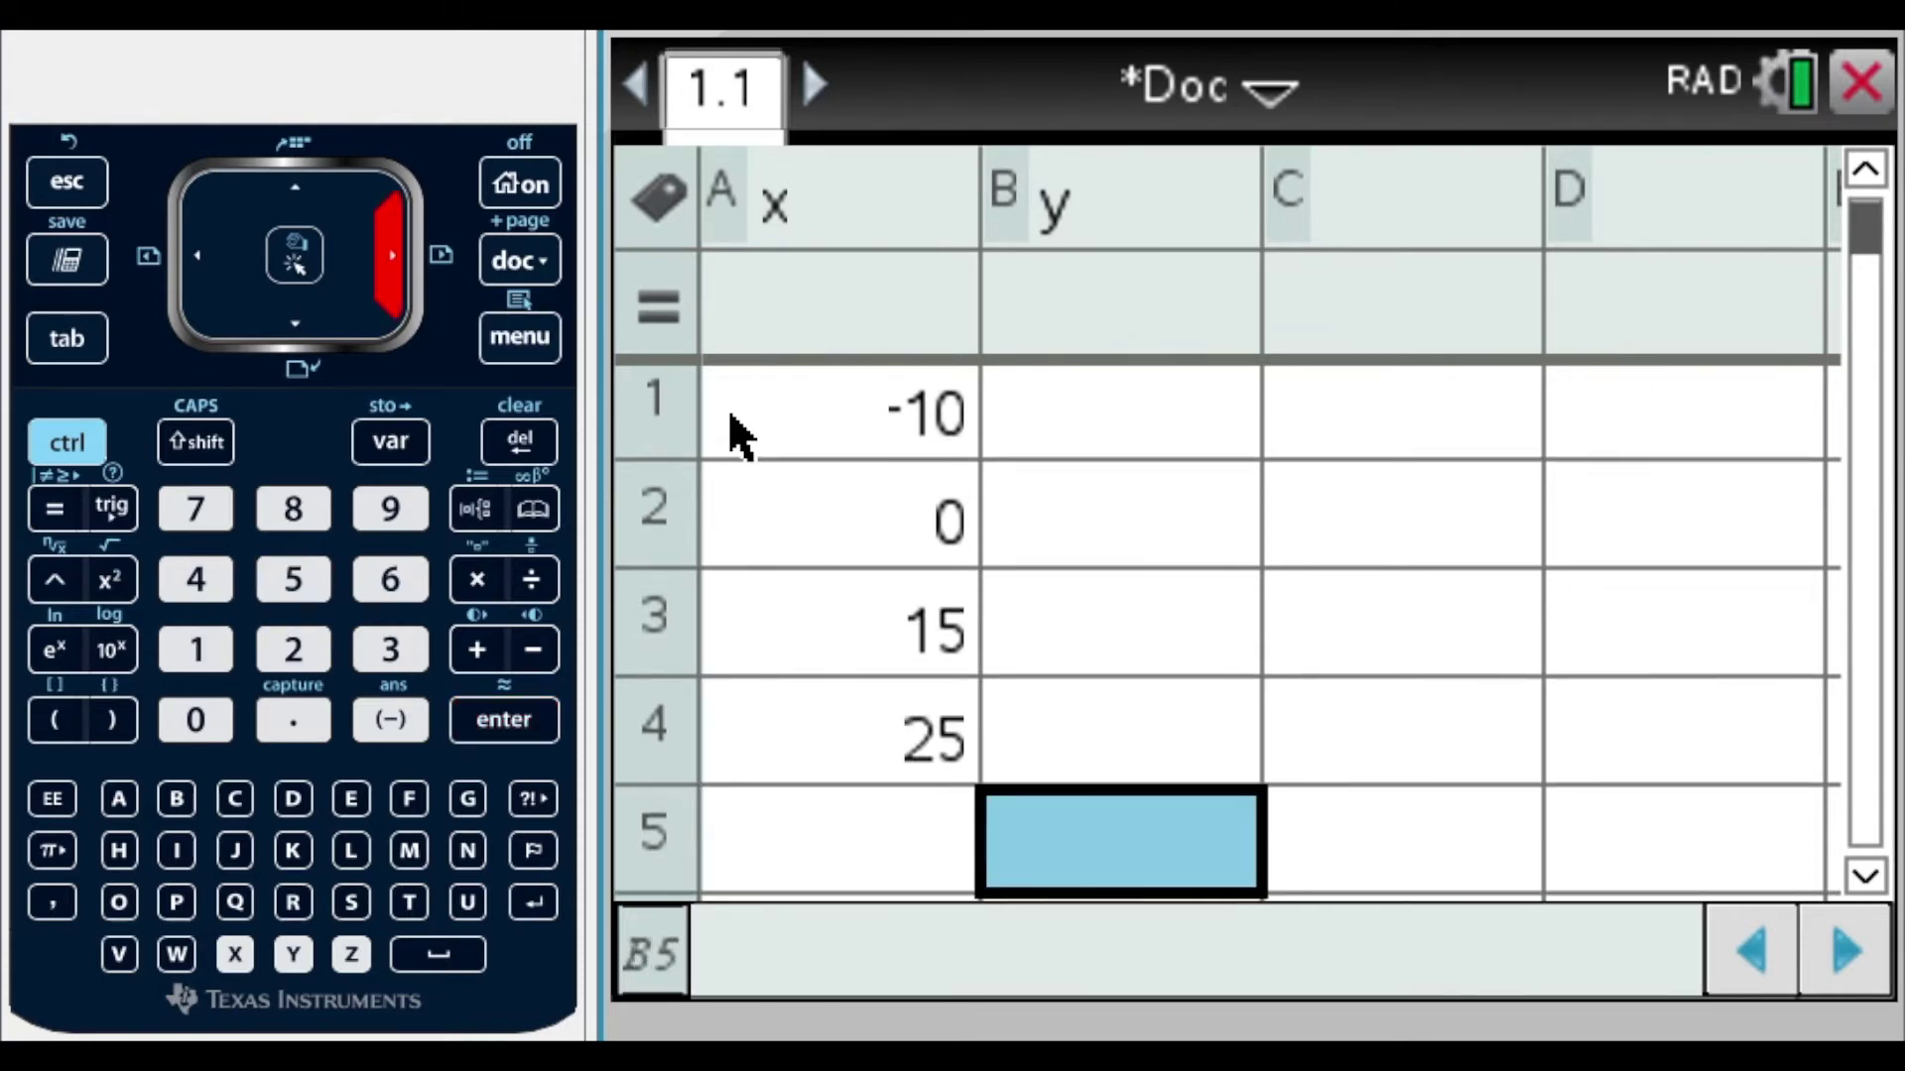
key("Up")
key("Up")
key("Up")
key("Up")
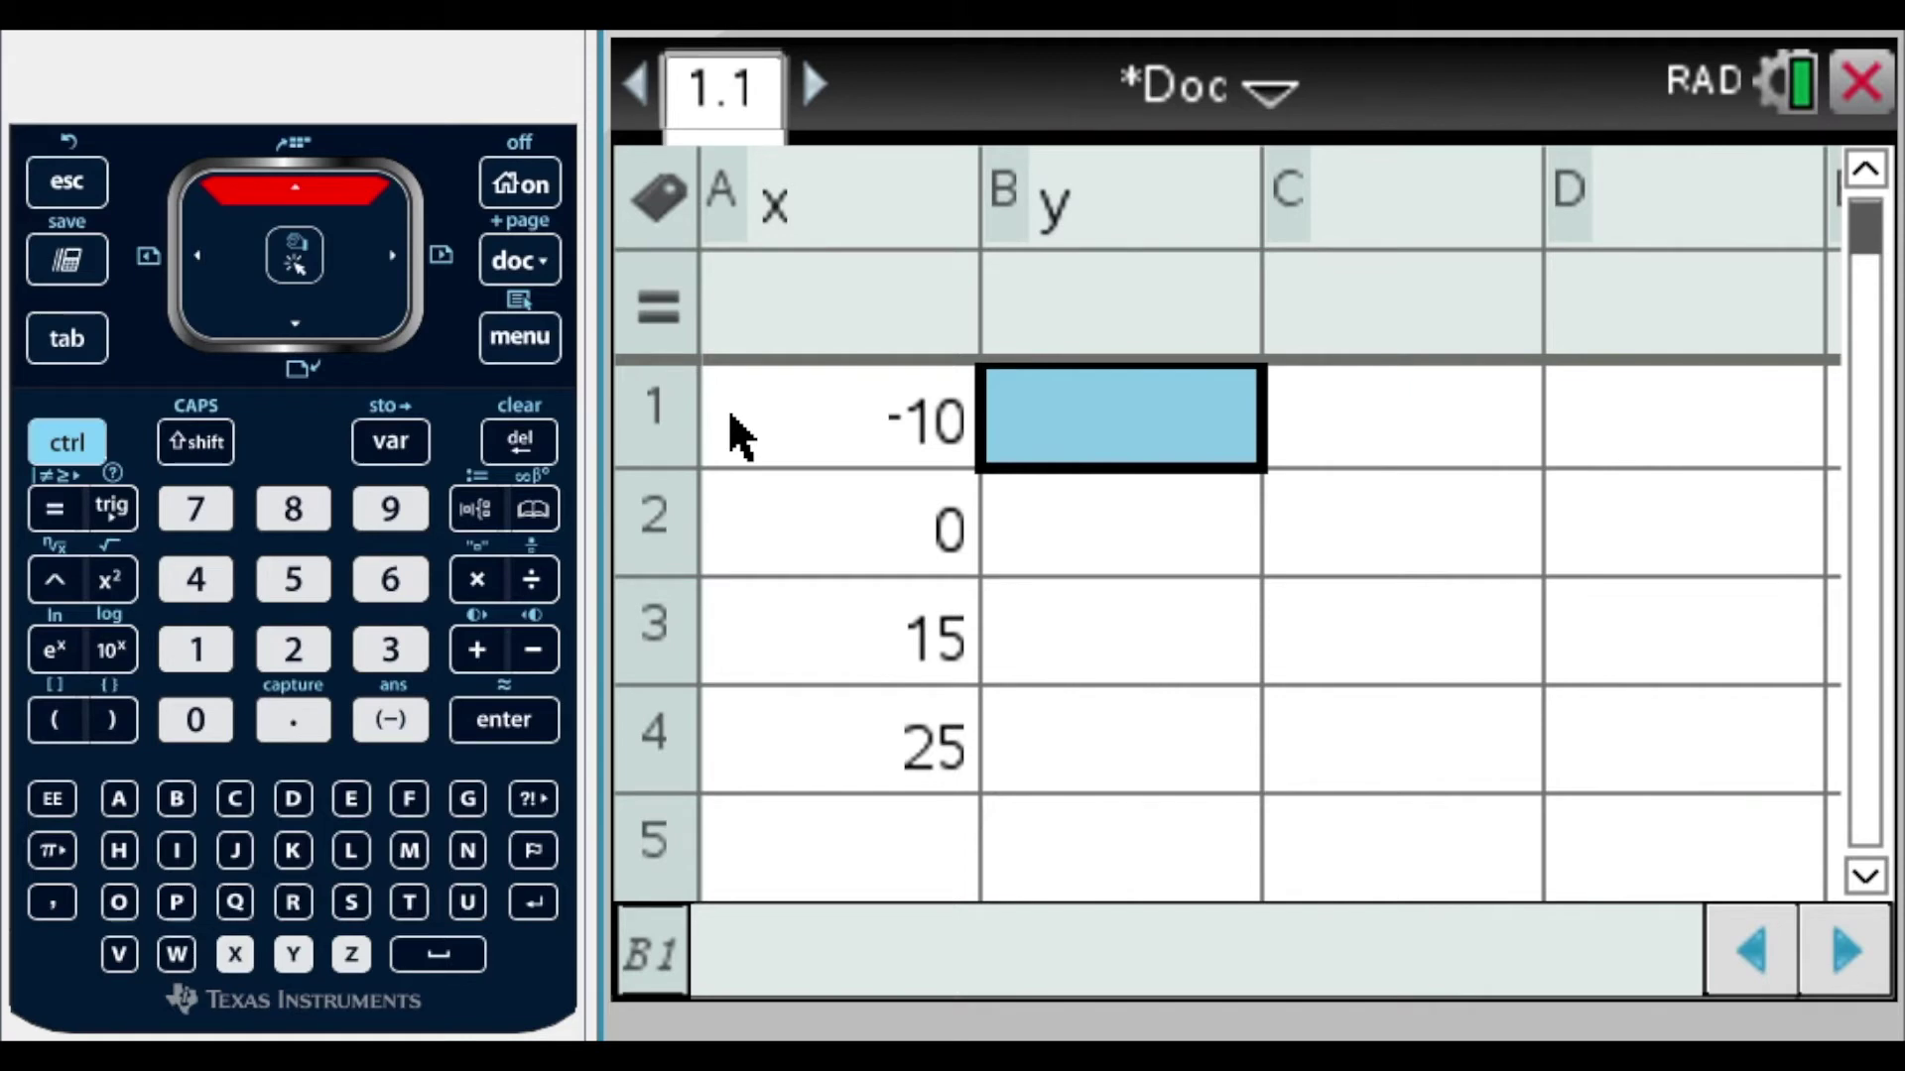
- Enter -5, 1, 10 and 16 into cells B1–B4 of the y column
type("-5")
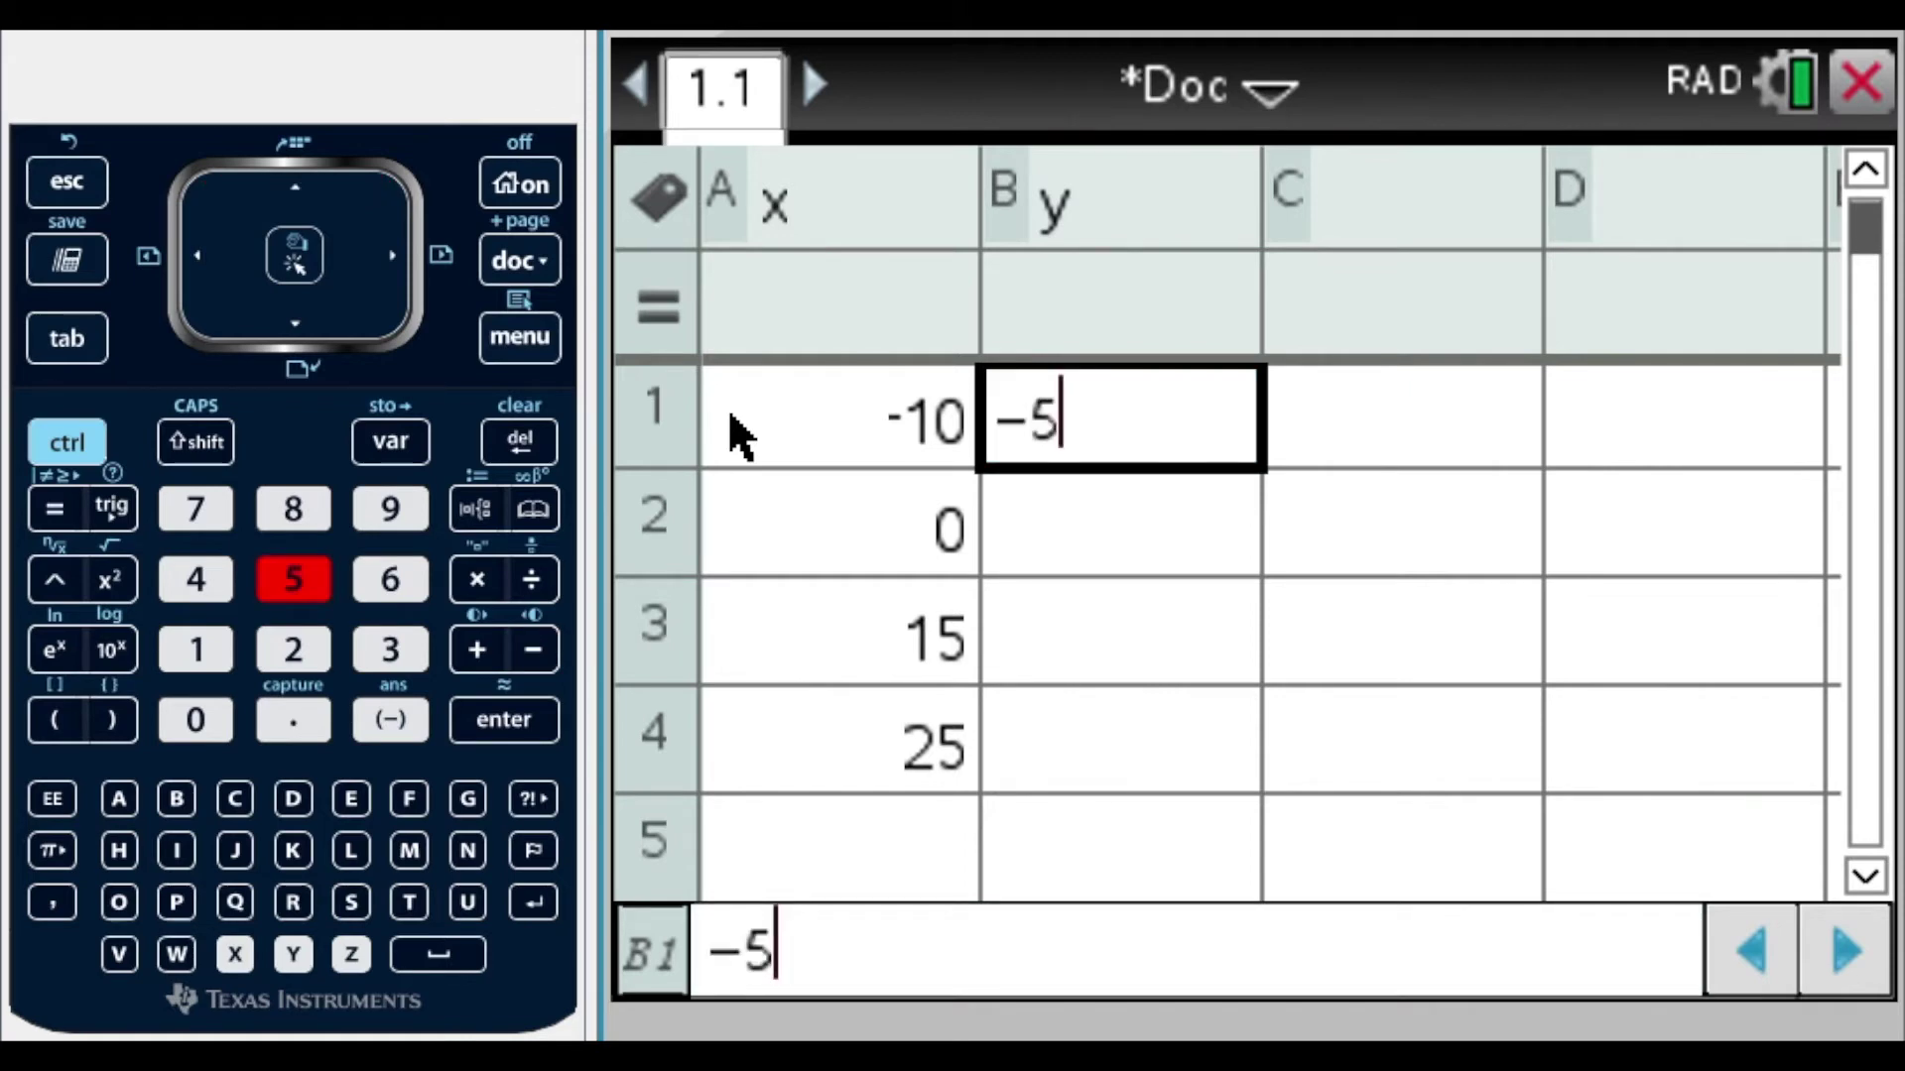
key("Return")
type("1")
key("Return")
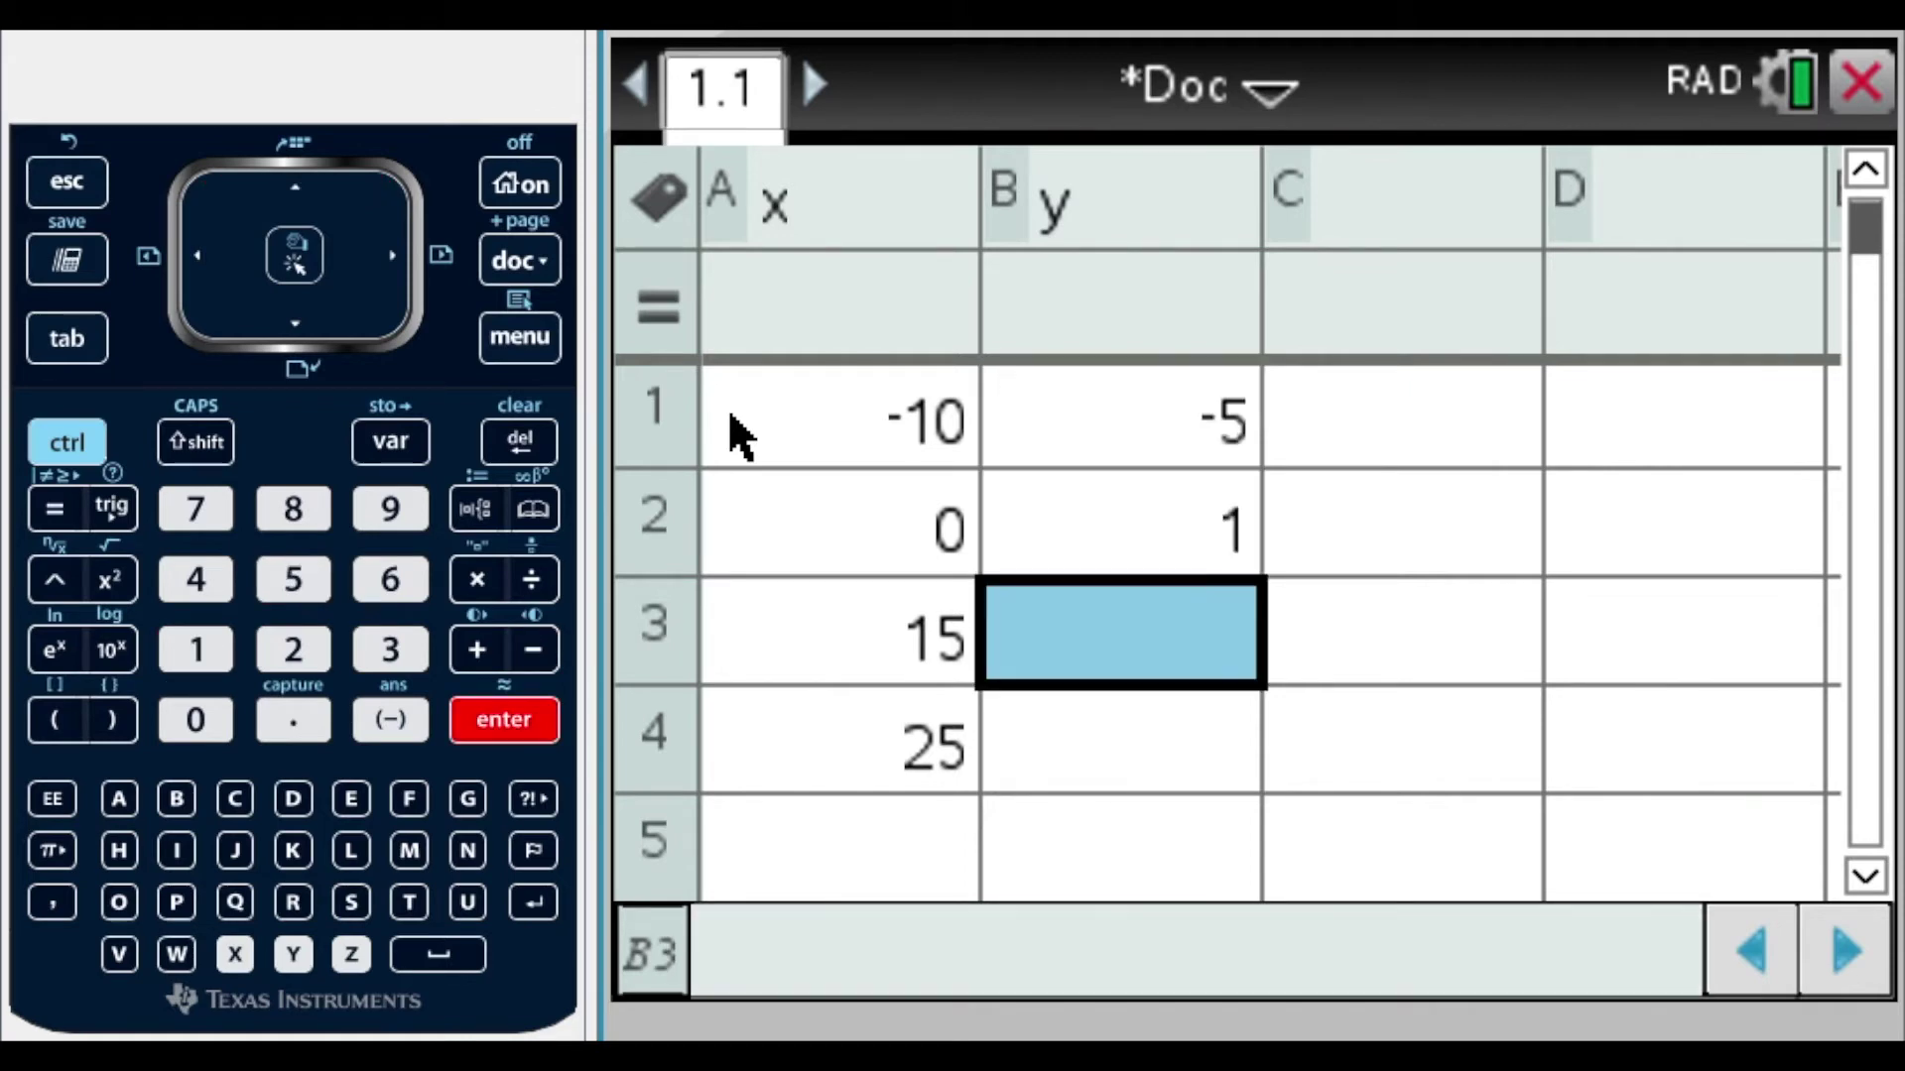
type("10")
key("Return")
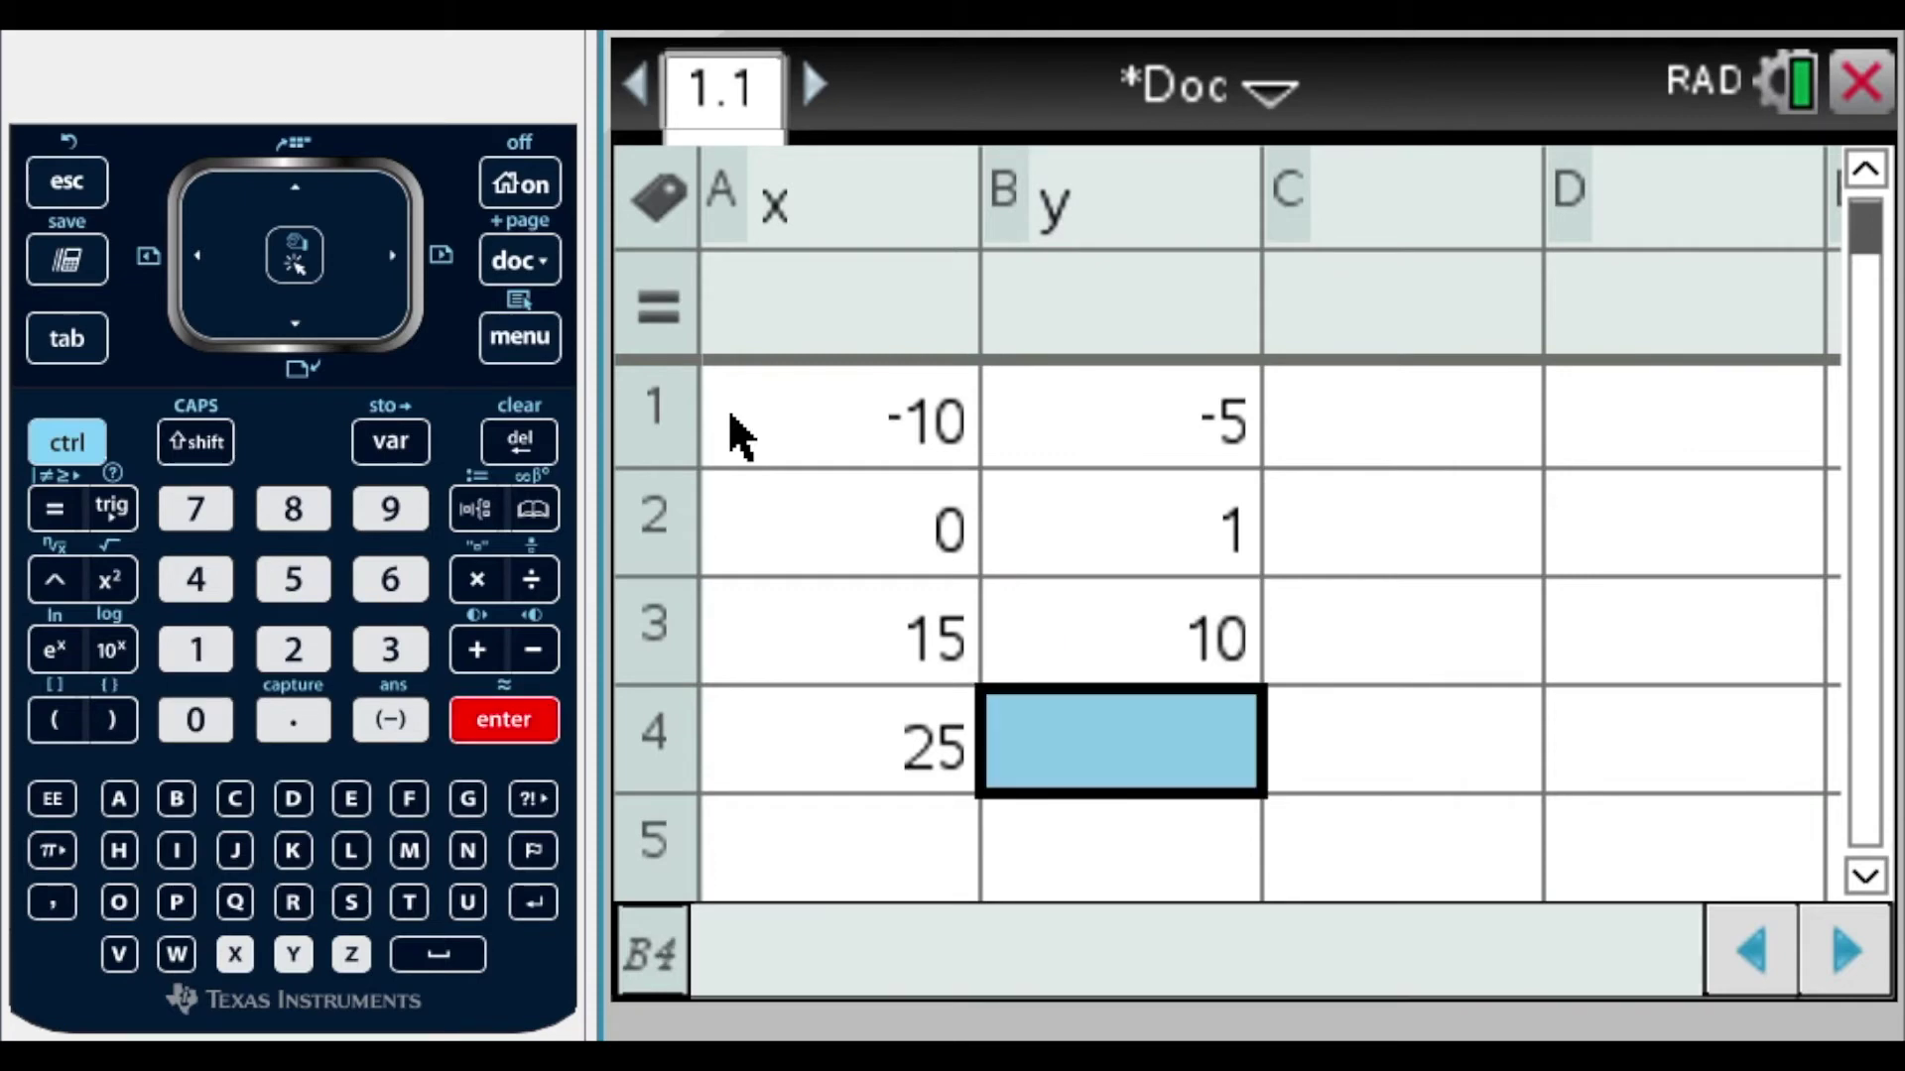
type("16")
key("Return")
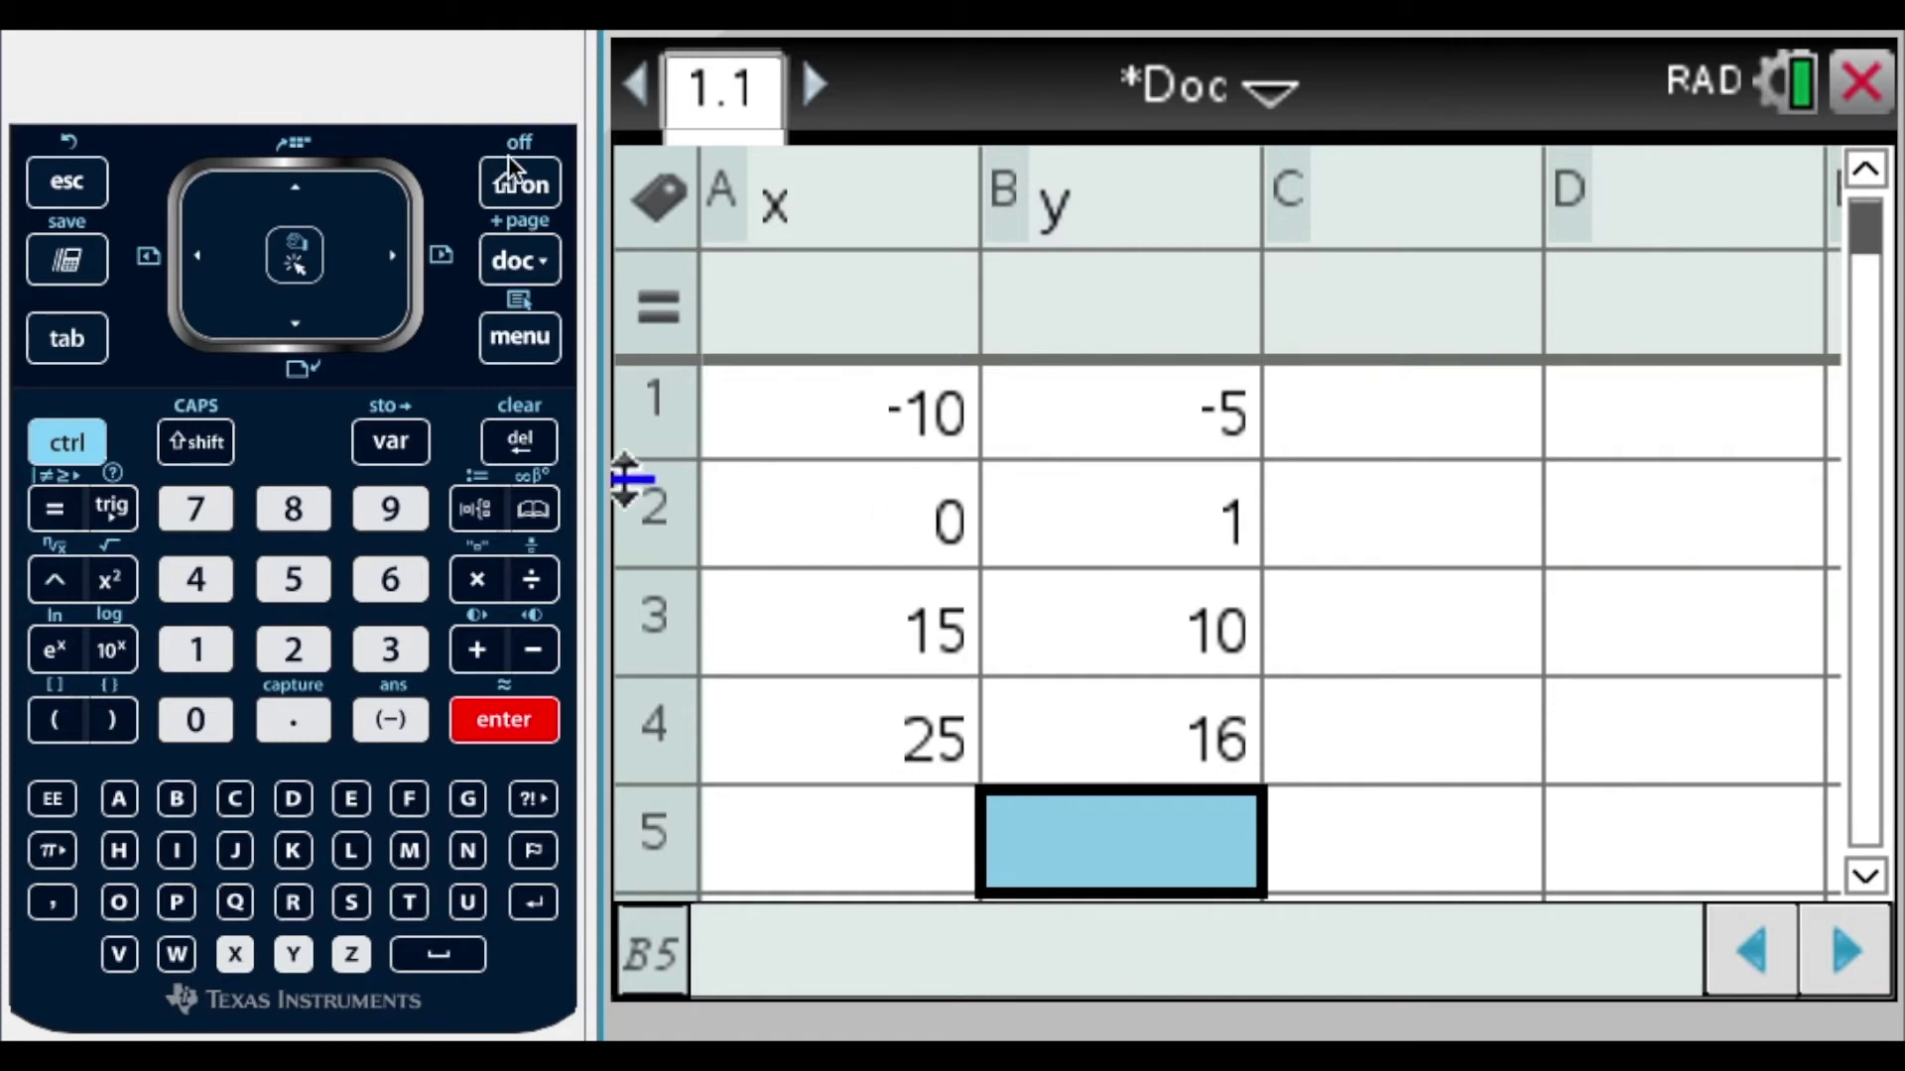
- Add a Data & Statistics page 1.2 to the document from the Home screen
left_click(520, 183)
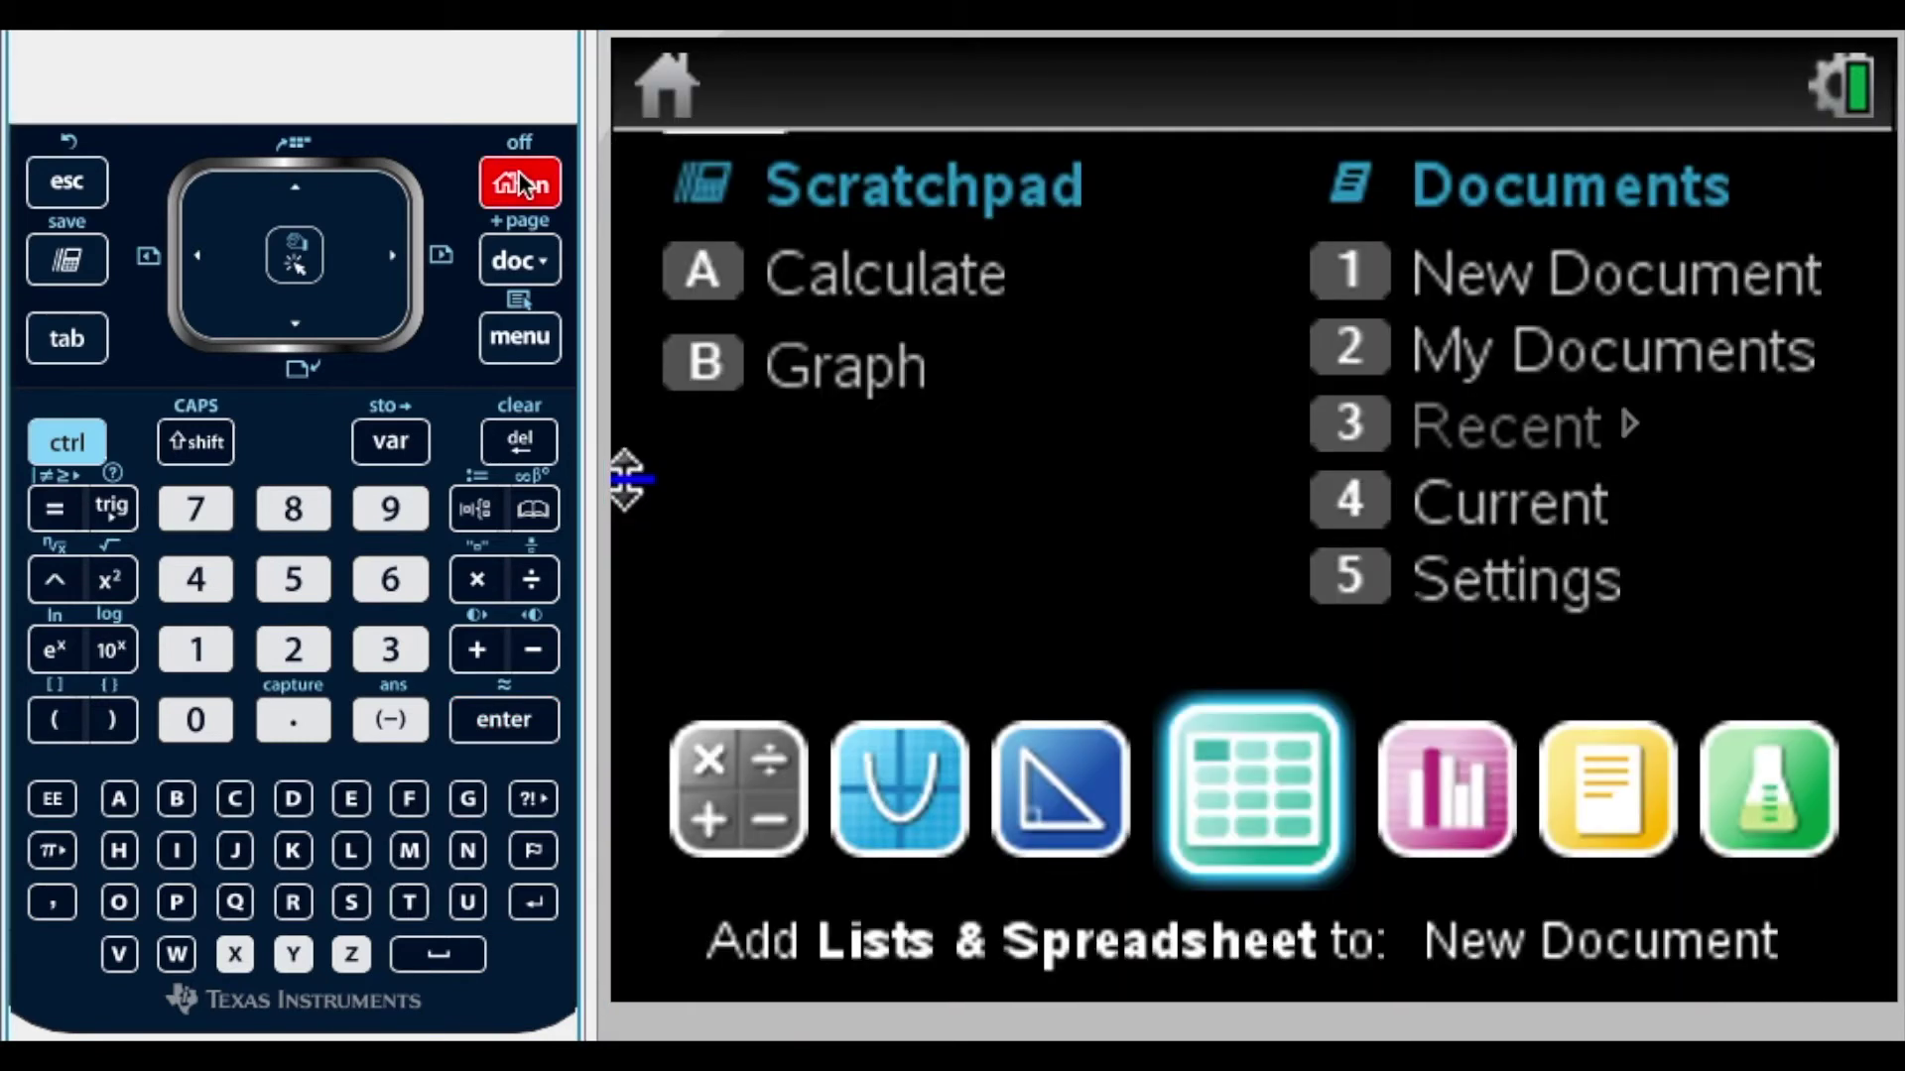
key("Right")
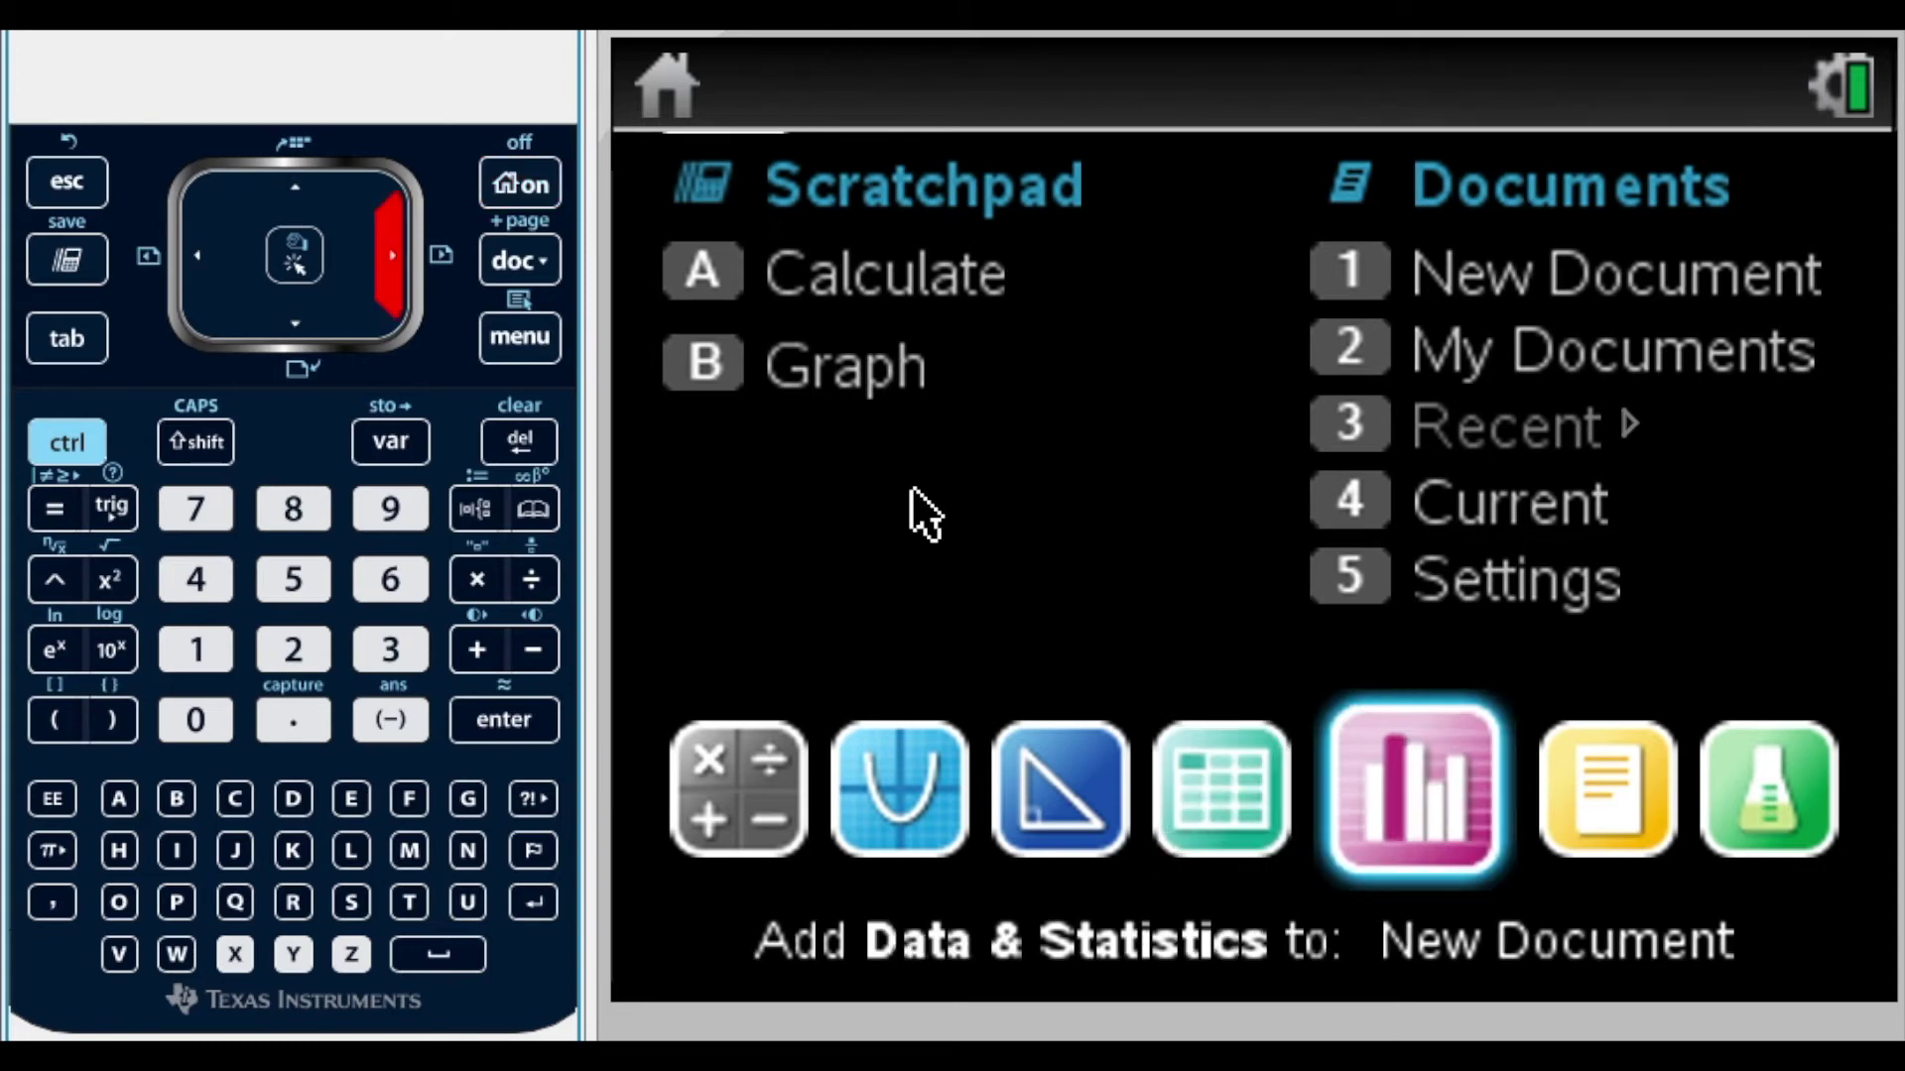
left_click(1419, 776)
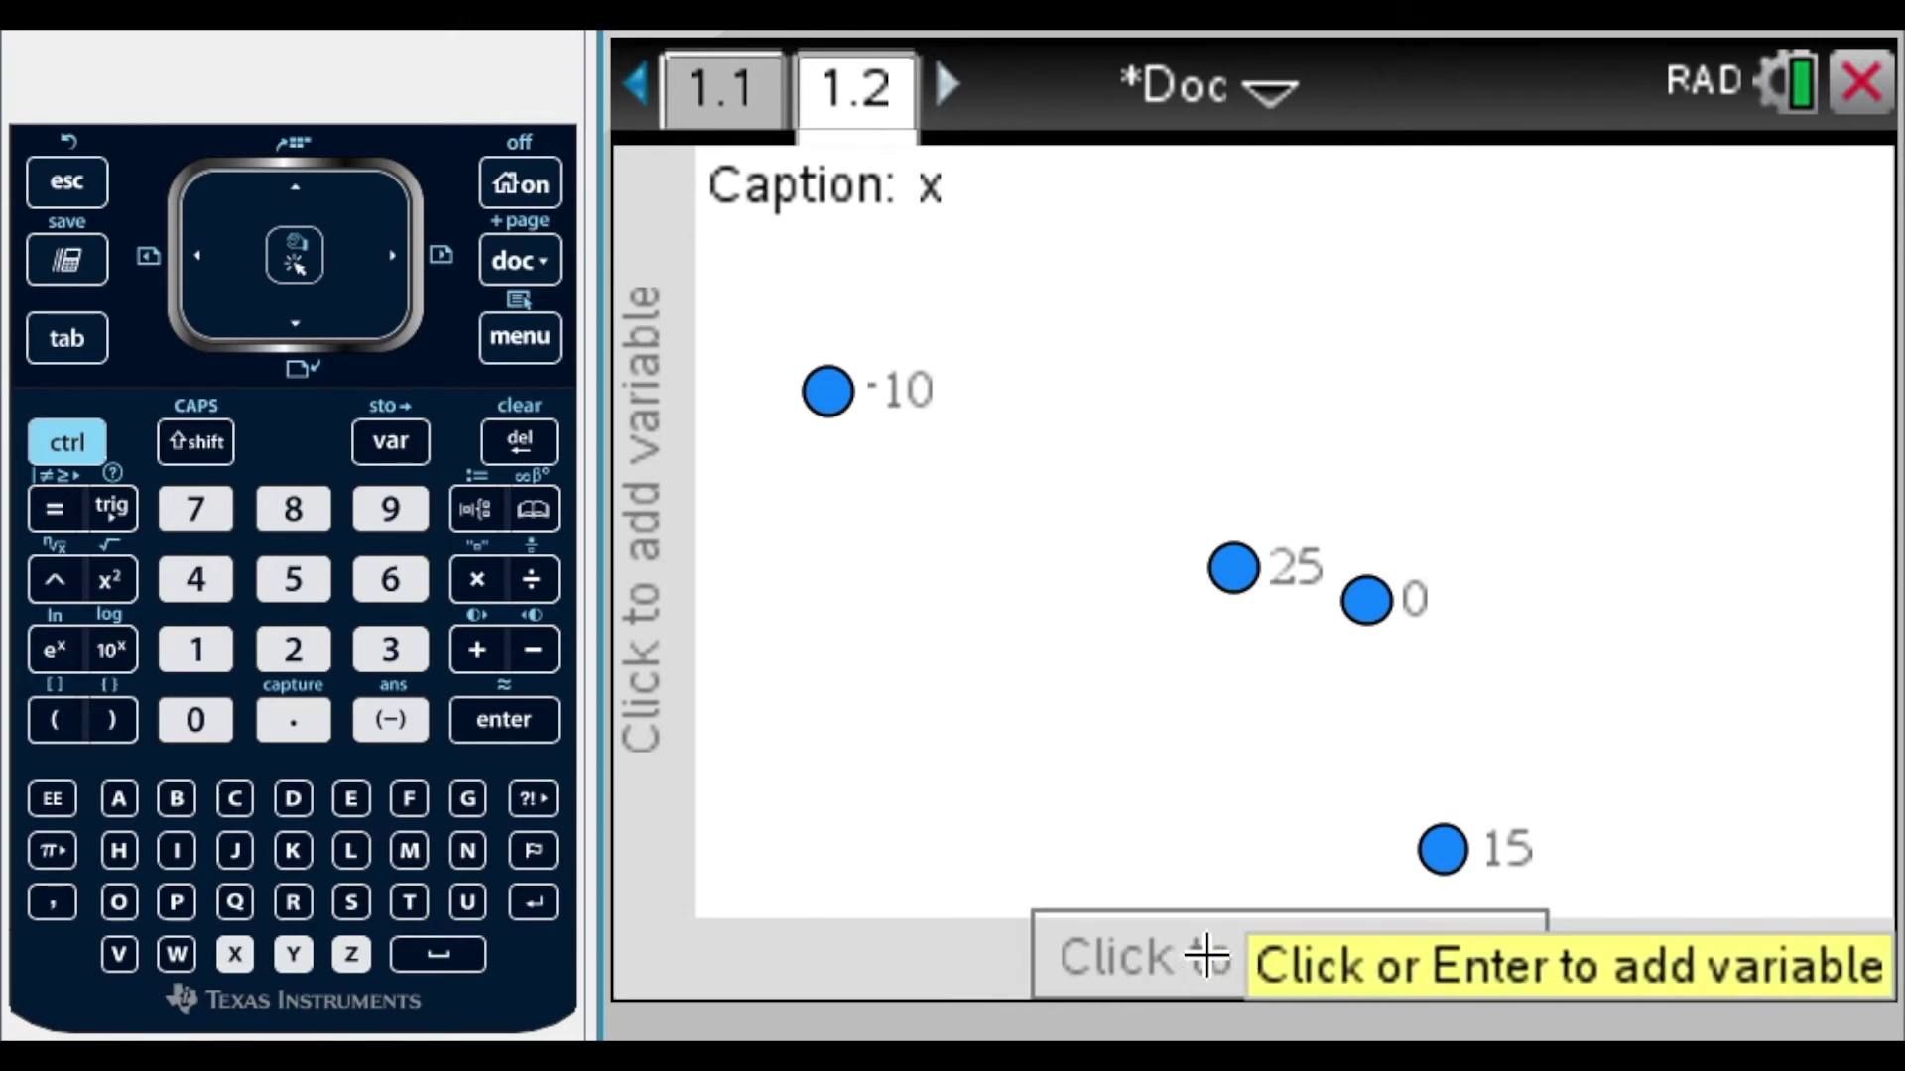
- Assign x to the horizontal axis and y to the vertical axis to form the scatter plot
left_click(1205, 955)
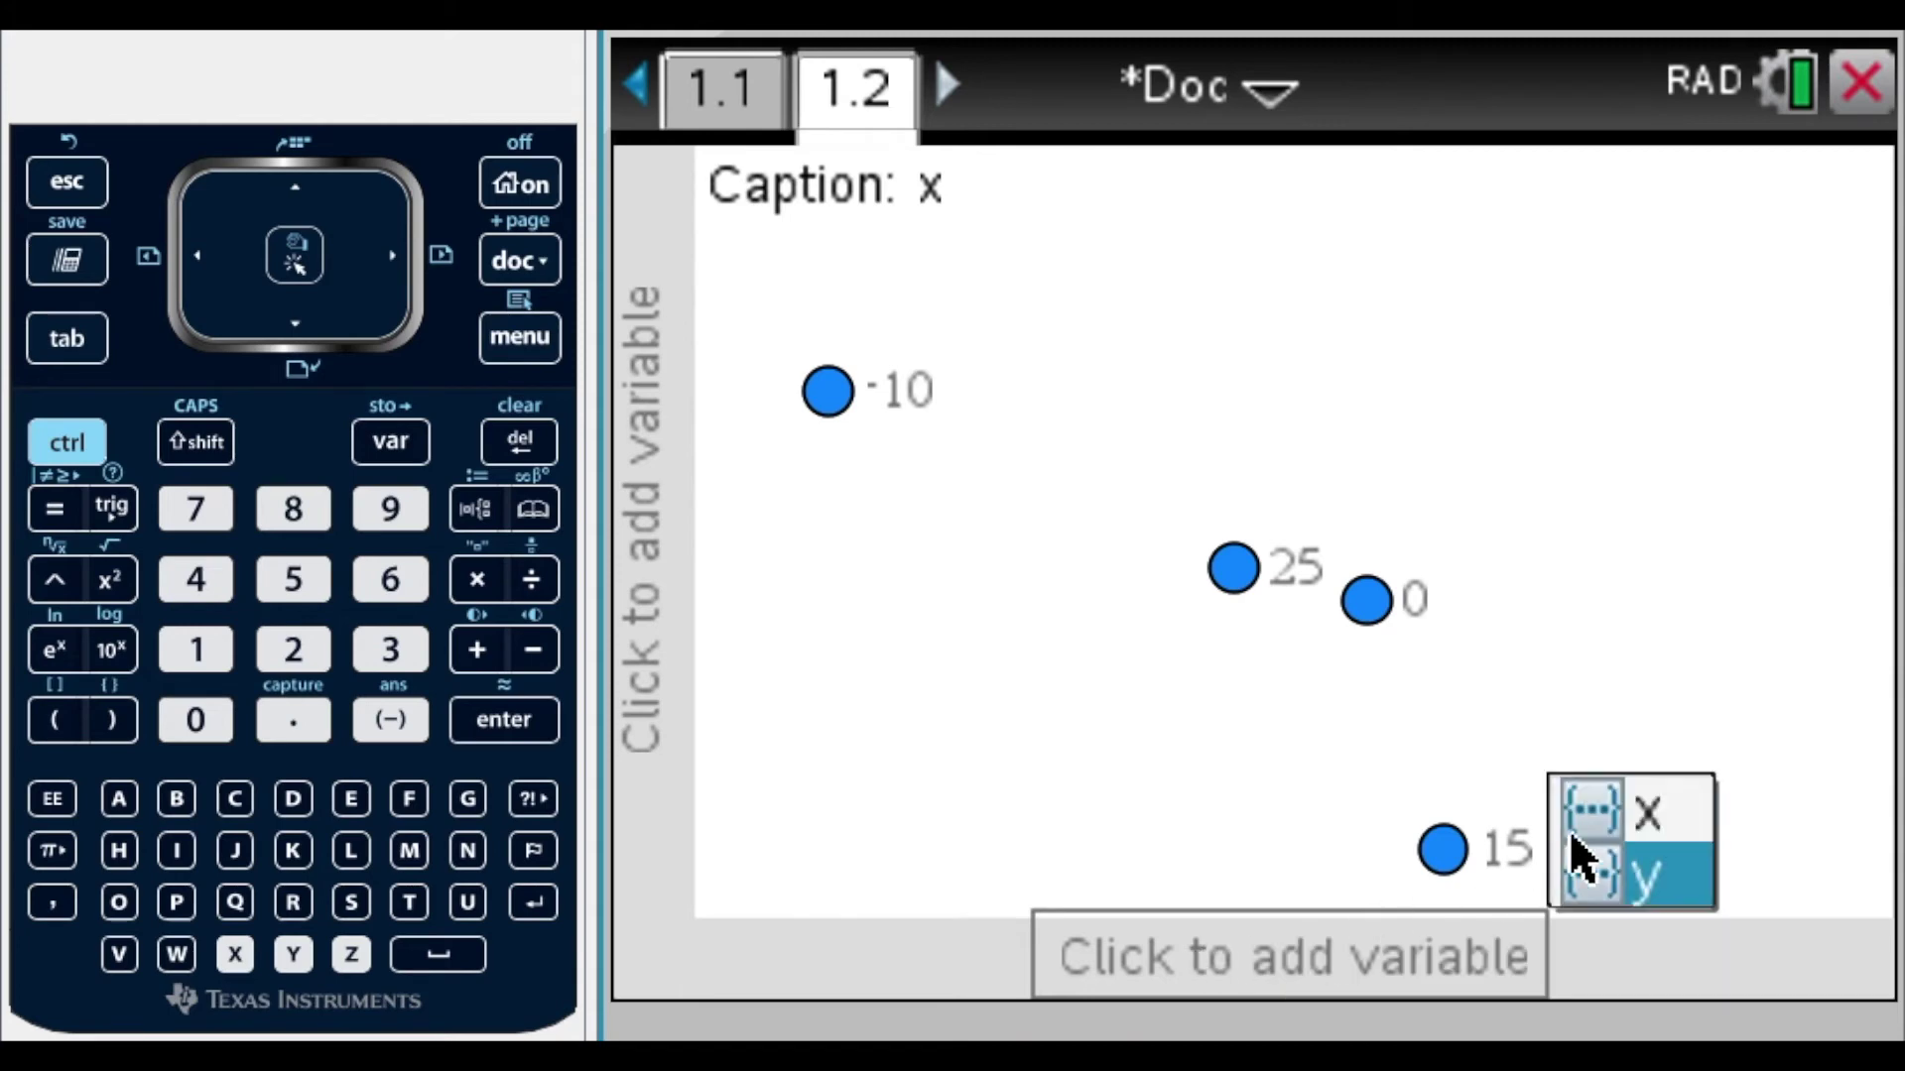
left_click(1652, 821)
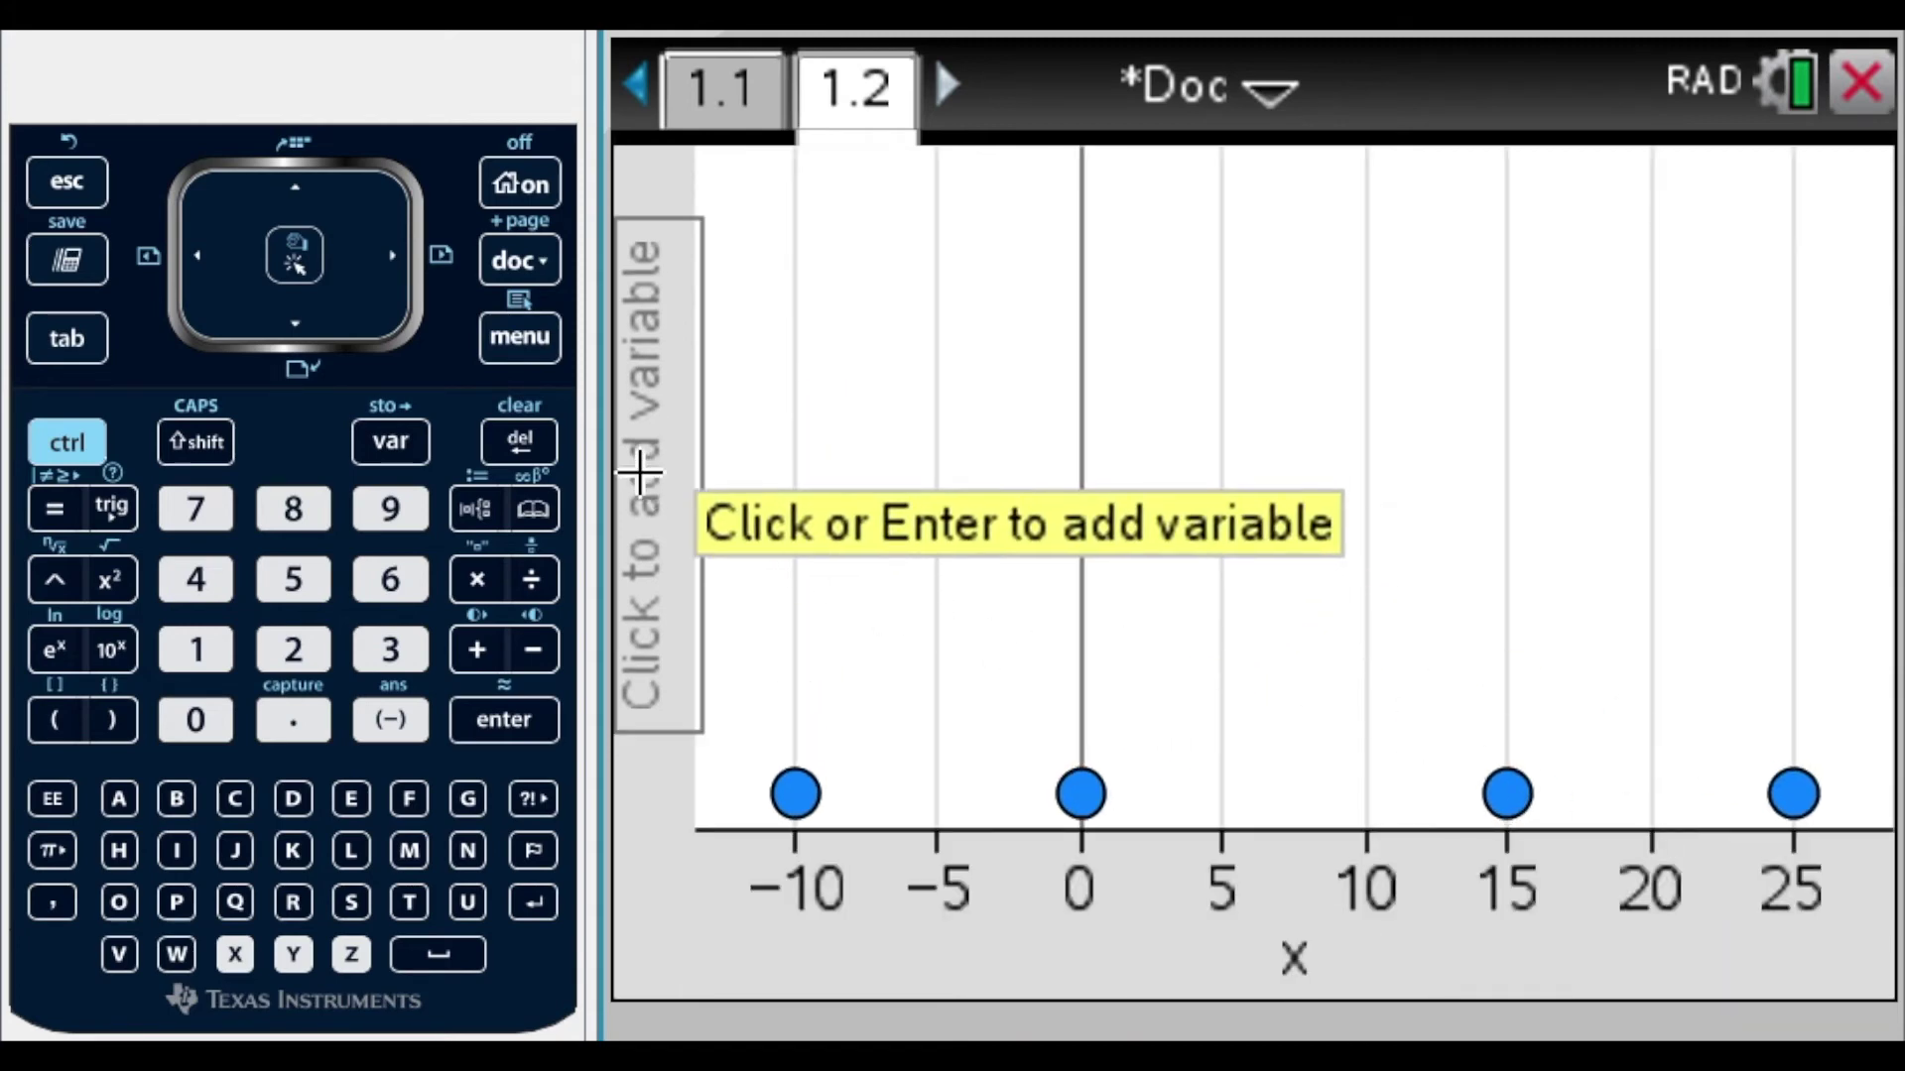
left_click(645, 493)
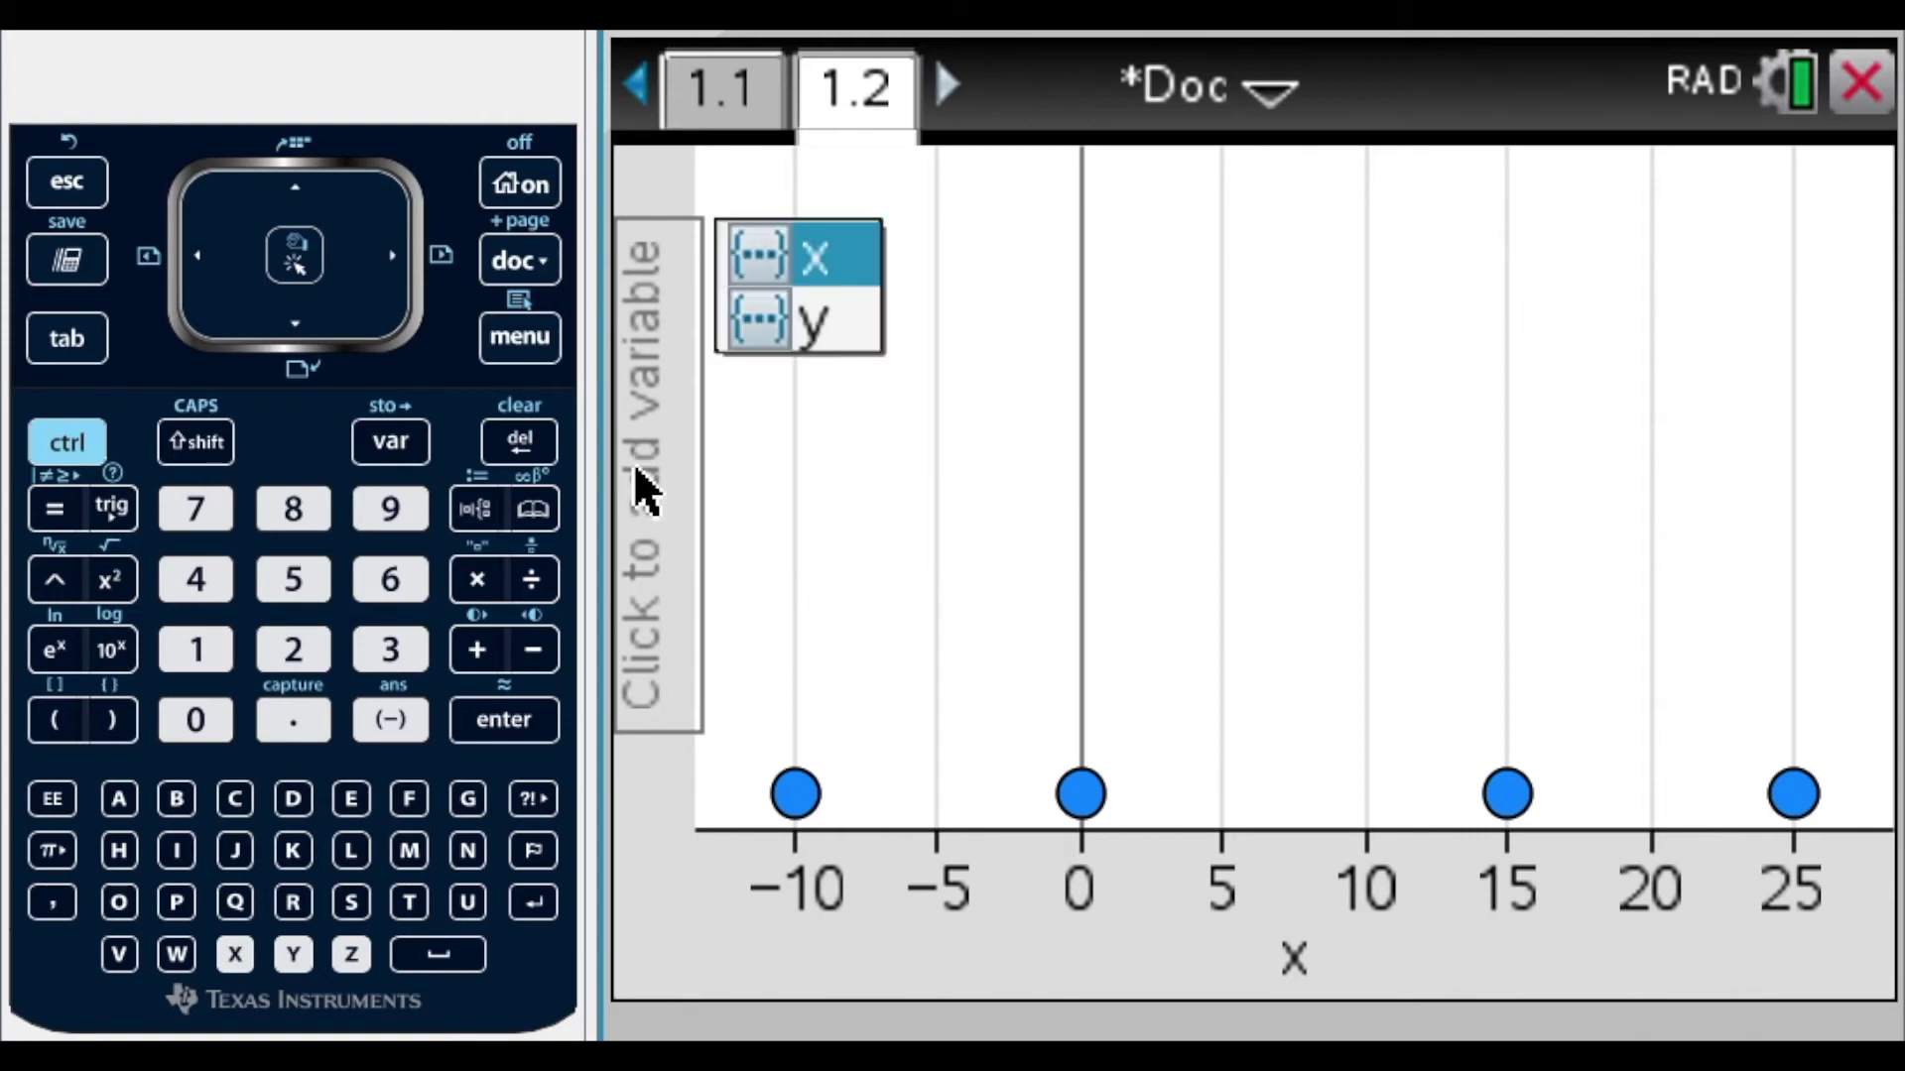
left_click(836, 332)
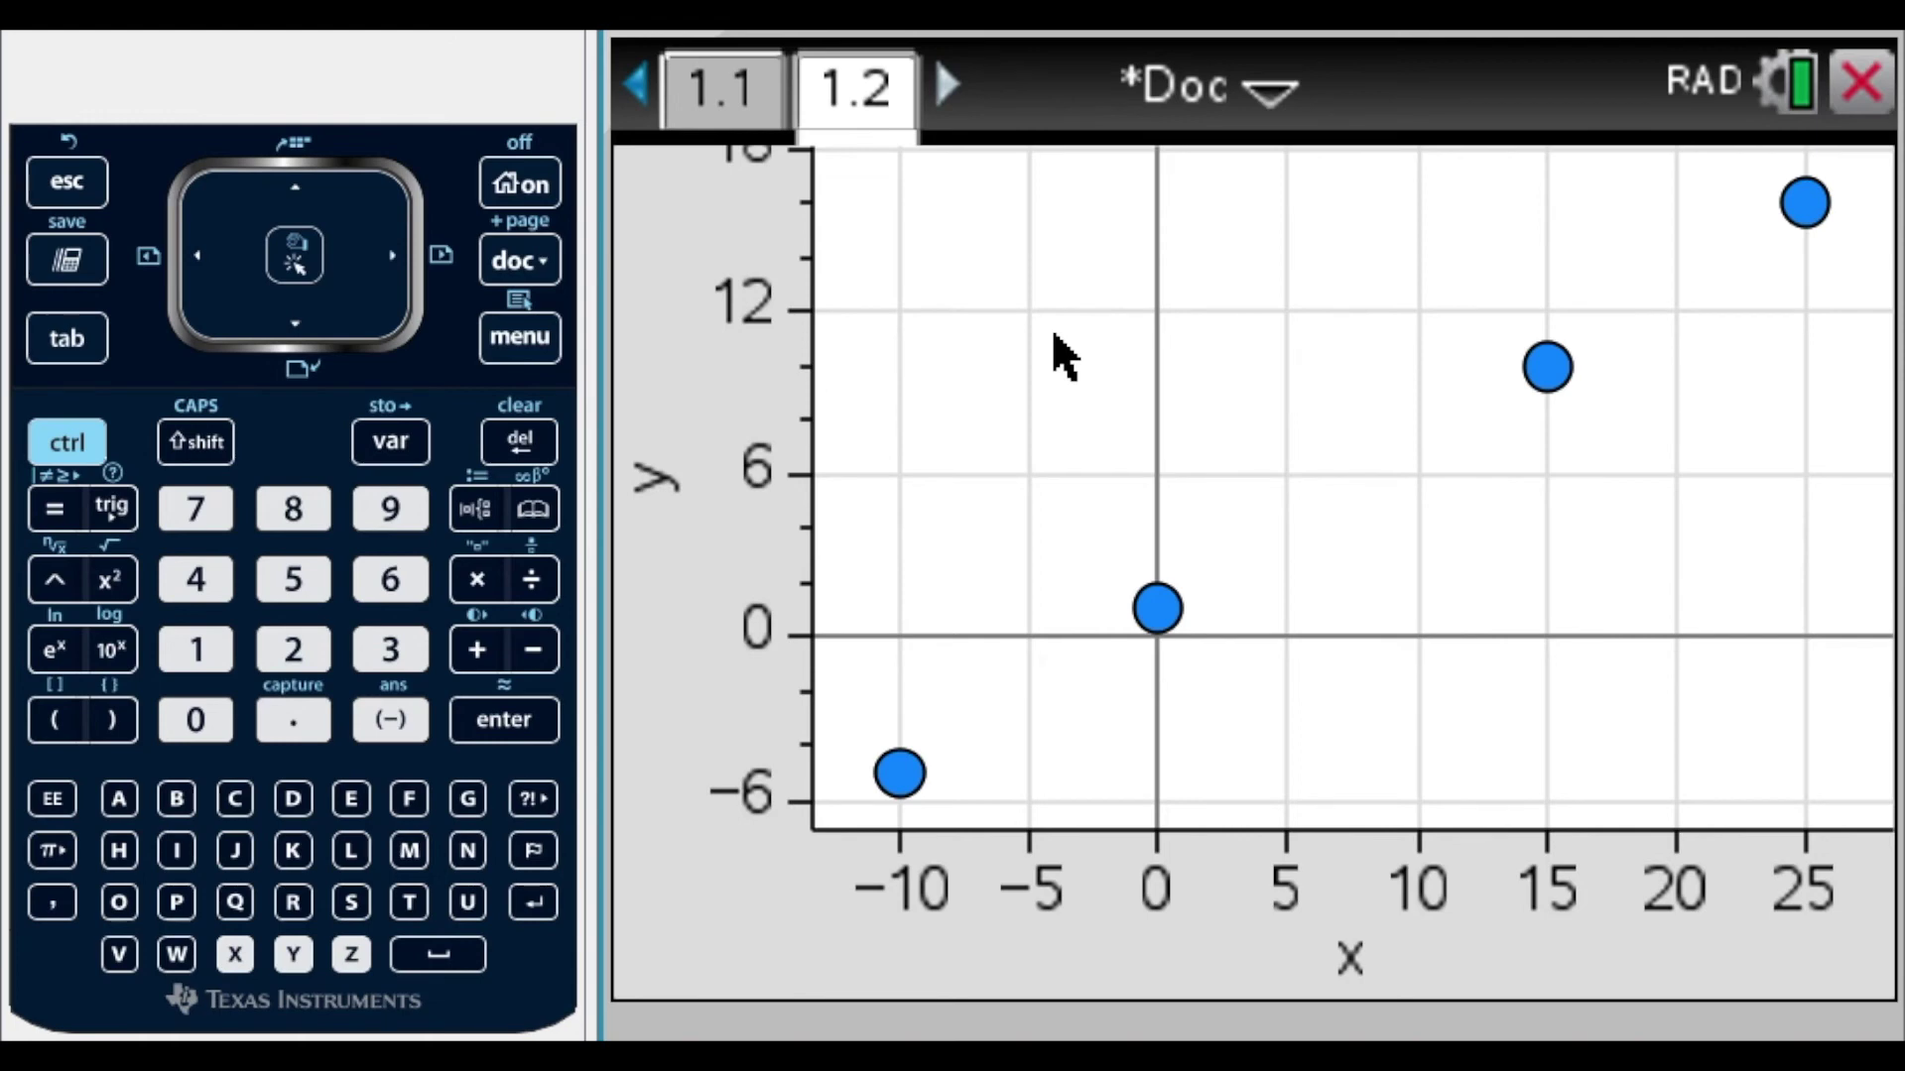
- Show the linear (mx+b) regression line, y = 0.6x+1, via Analyze > Regression
key("Tab")
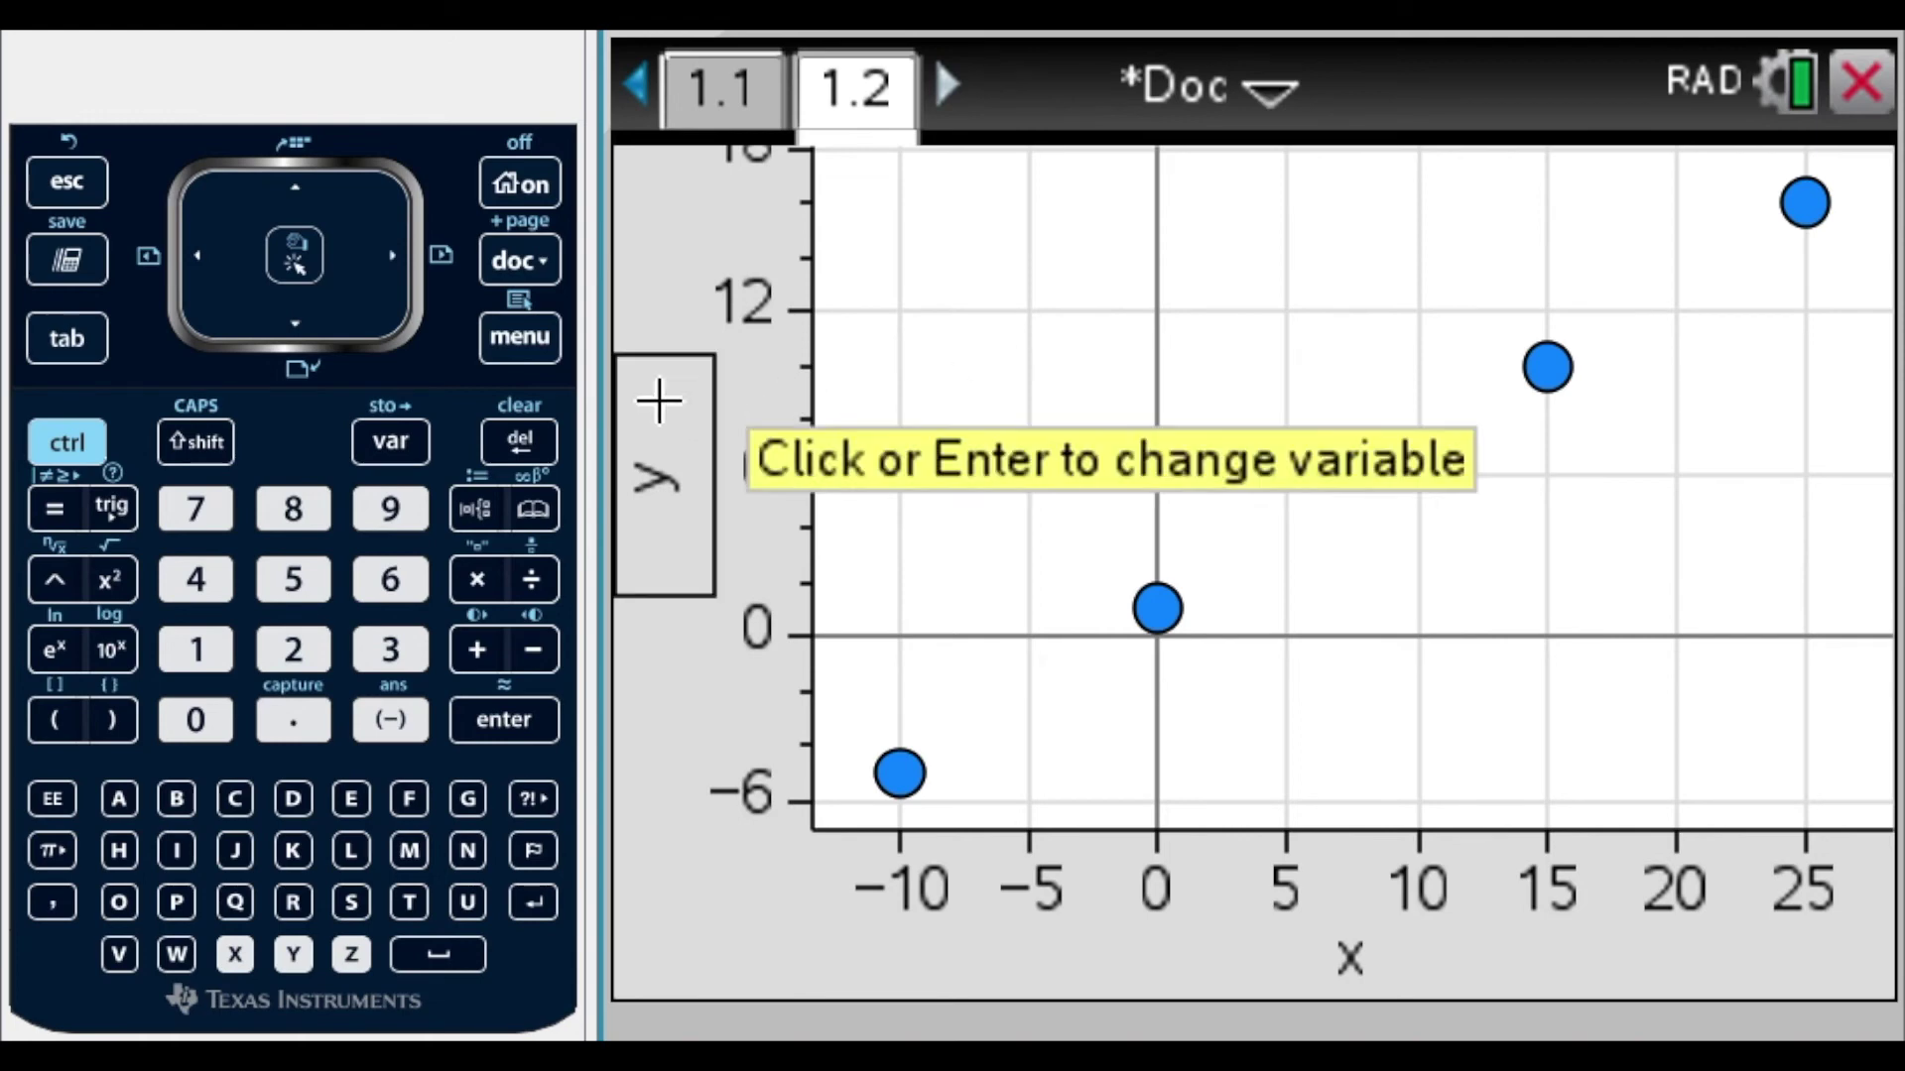
left_click(543, 337)
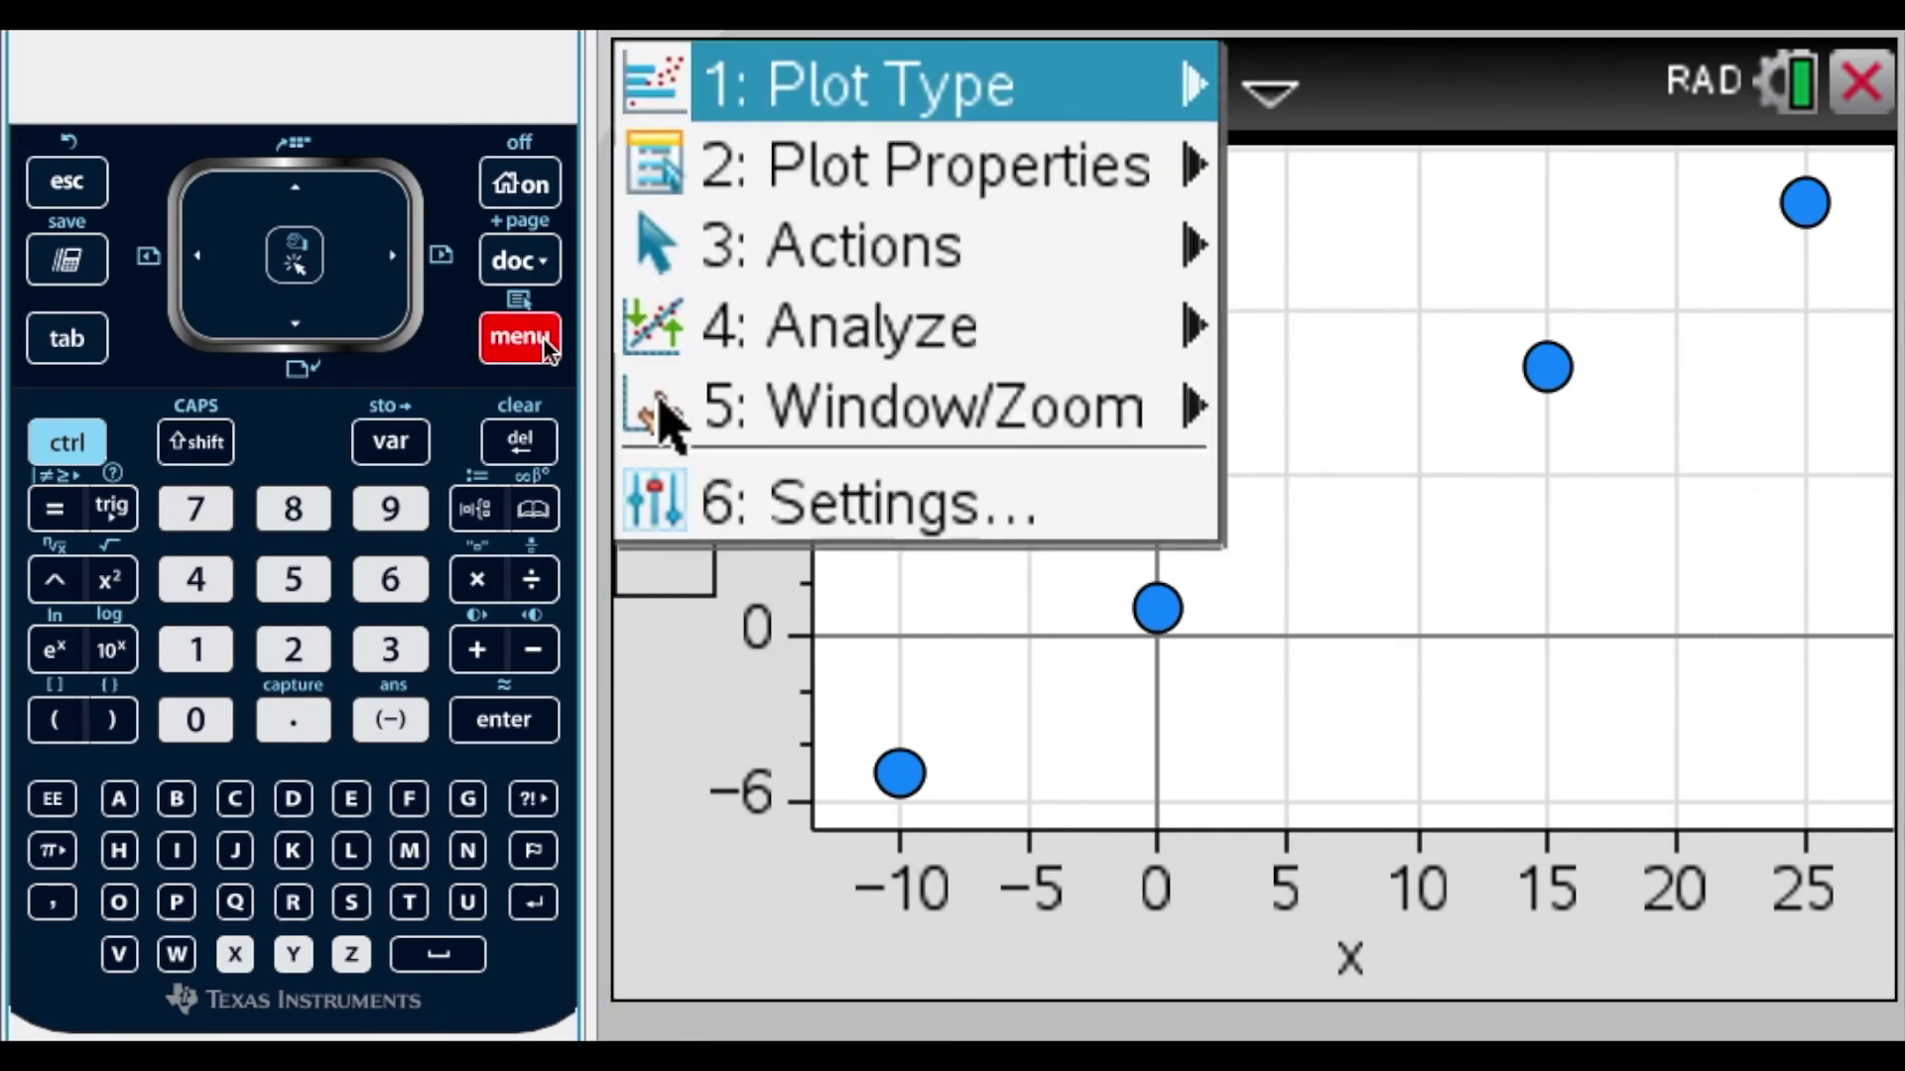
left_click(798, 347)
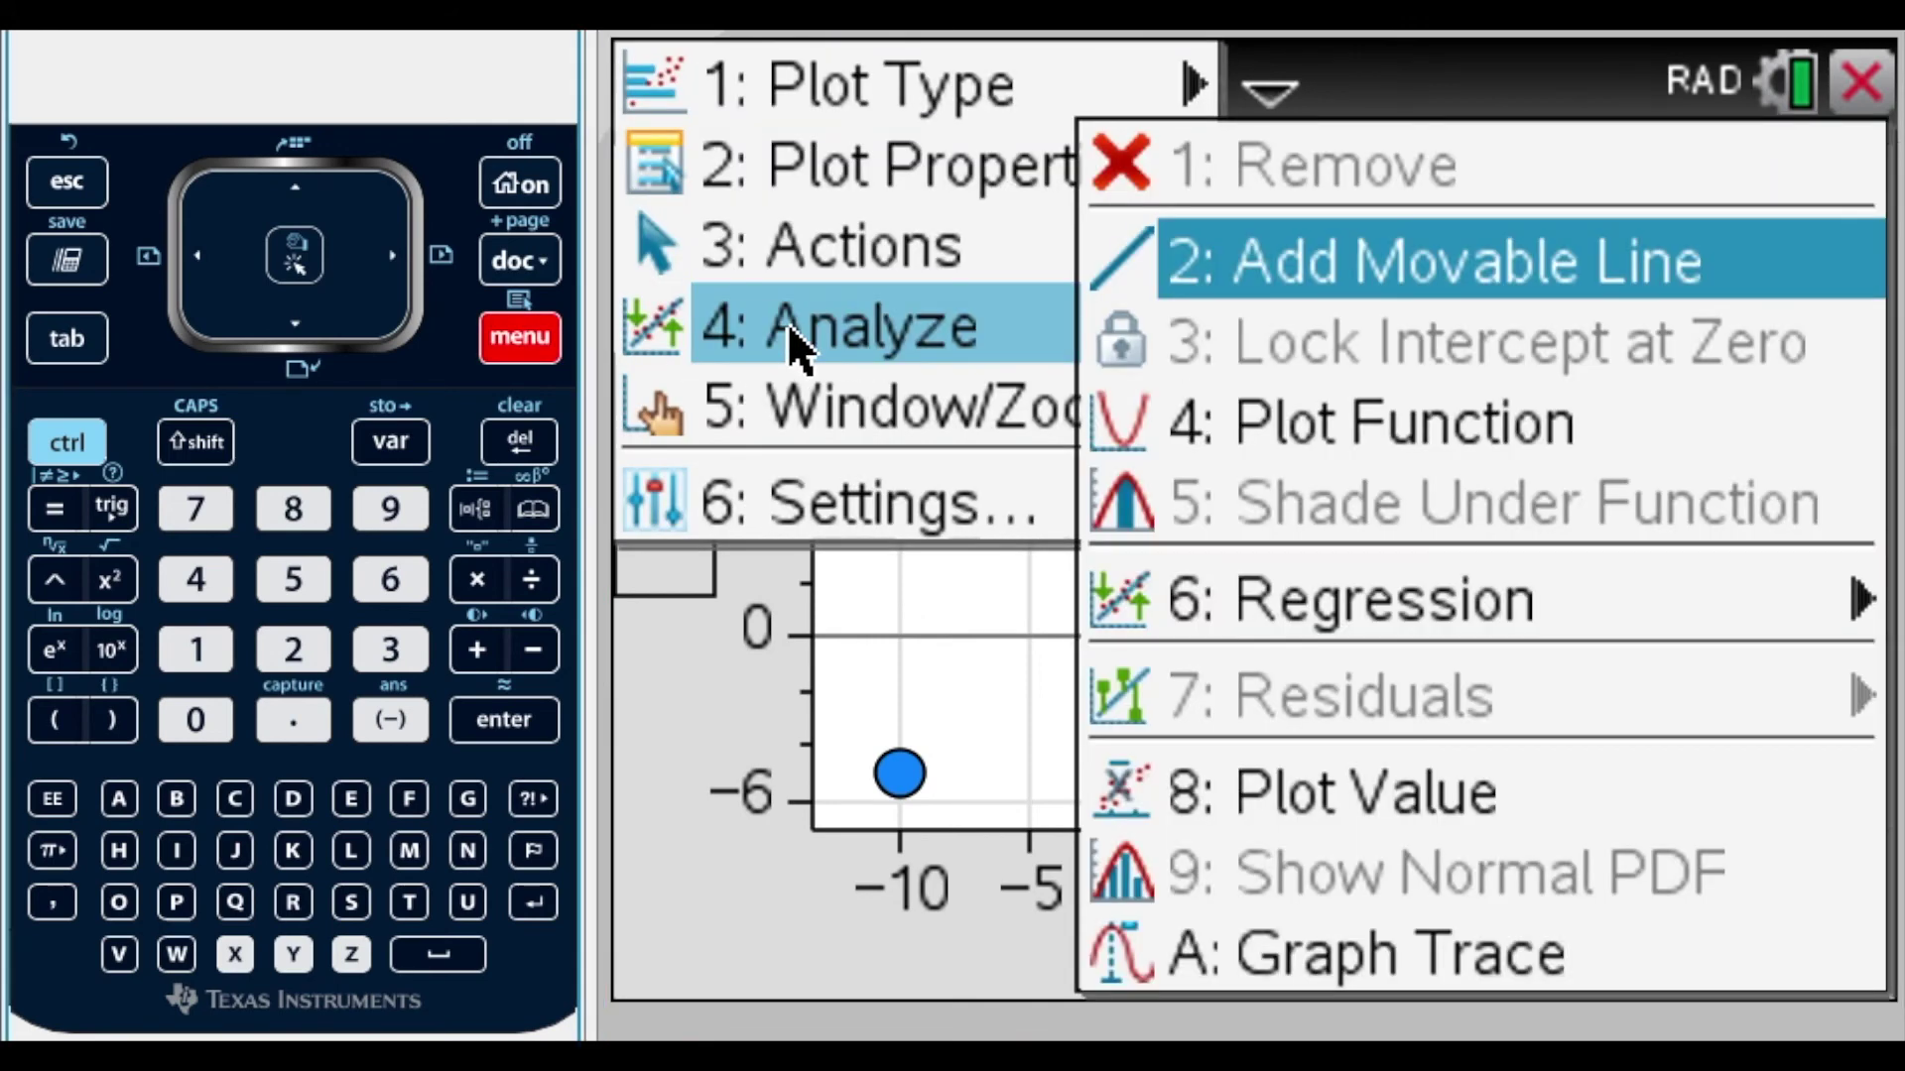
mouse_move(1335, 579)
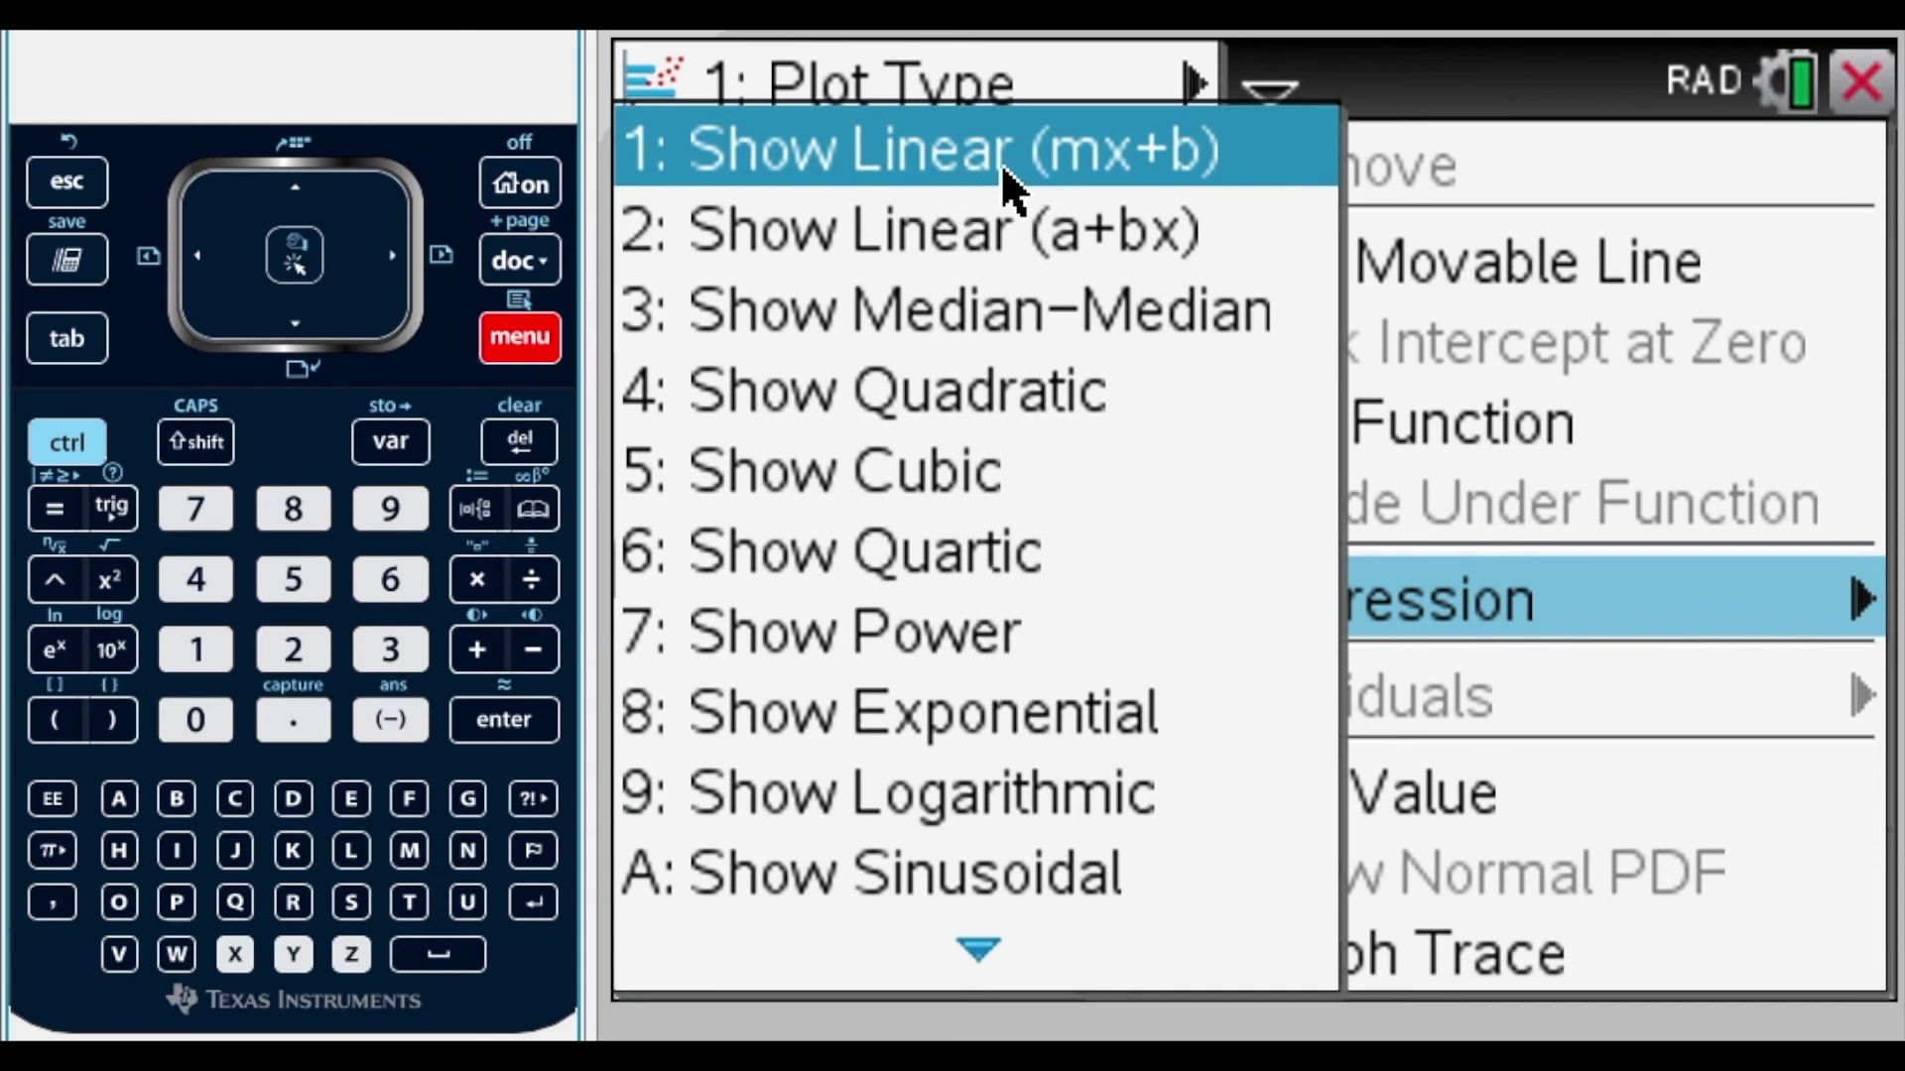
left_click(793, 161)
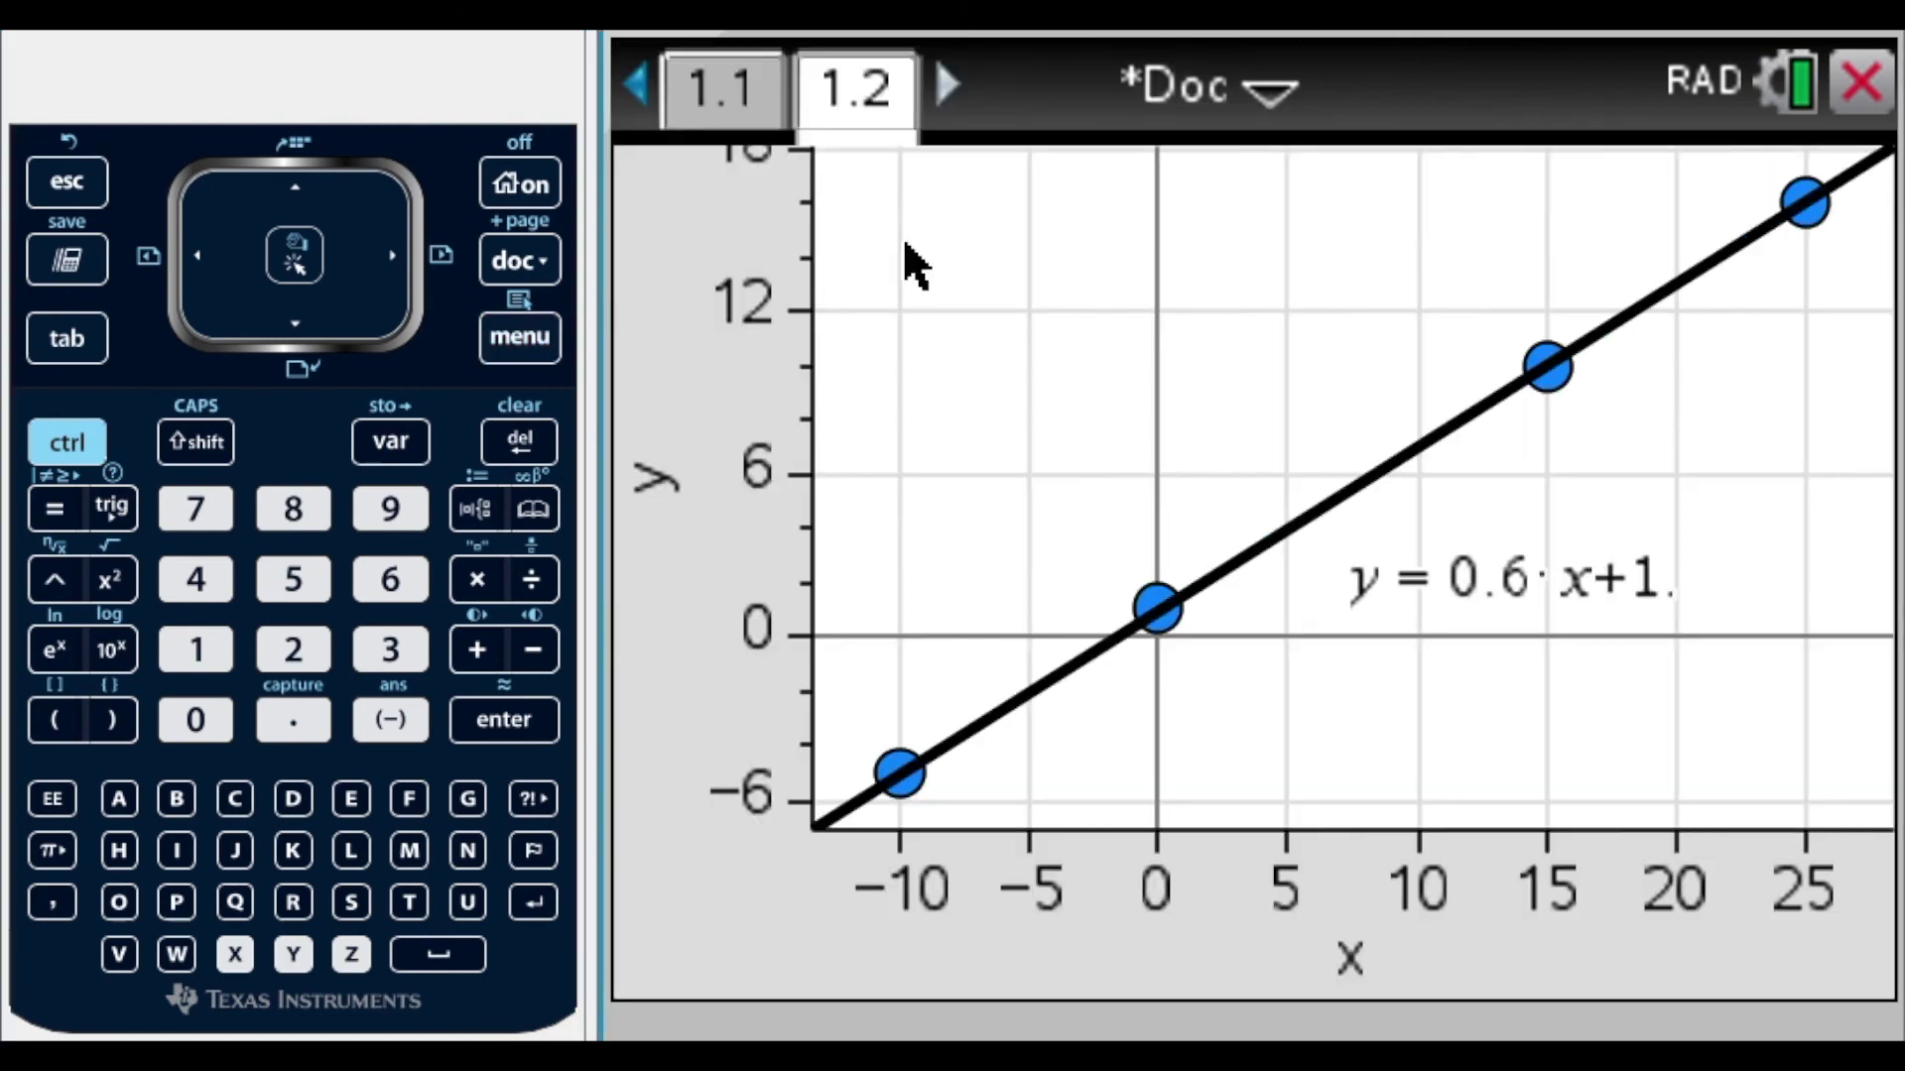